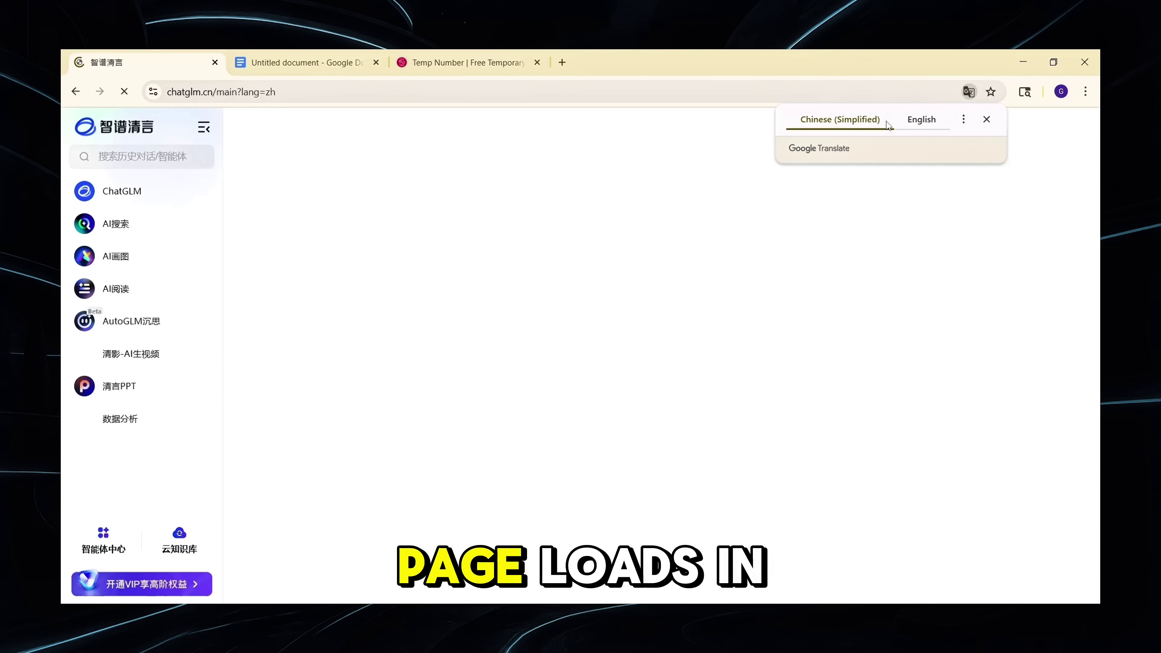
- Translate Zhipu Qingyan into English, bring up its login form, then go to the Temp Number tab
{"action": "right_click", "coordinate": [670, 193]}
{"action": "left_click", "coordinate": [754, 433]}
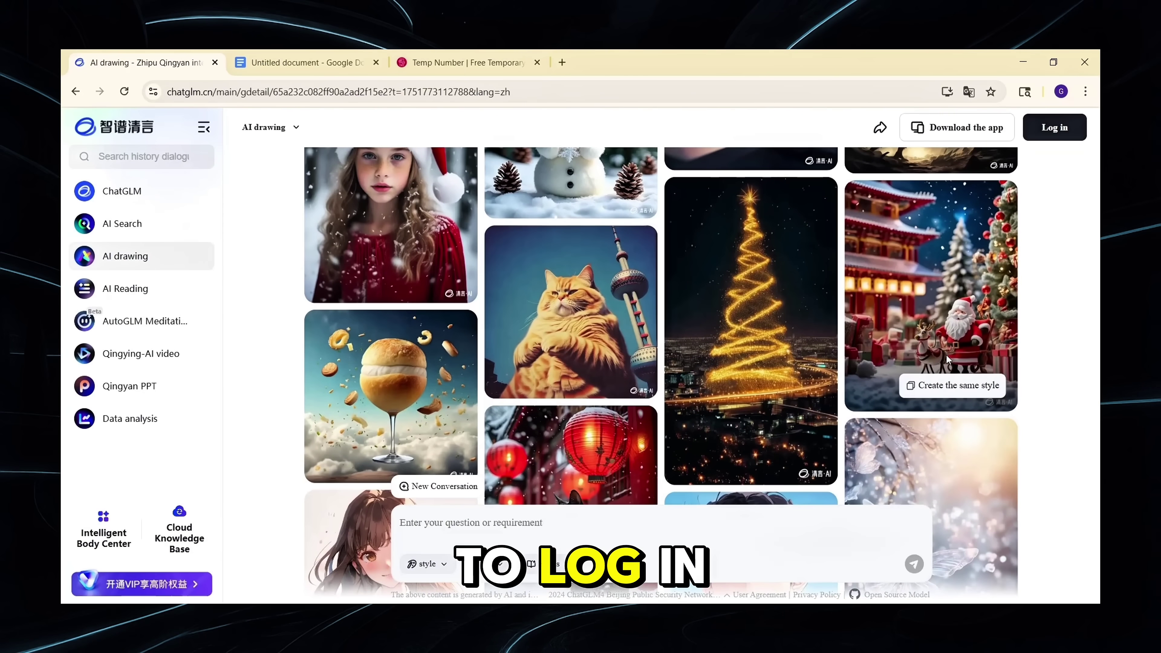
{"action": "scroll", "coordinate": [946, 355], "scroll_direction": "down", "scroll_amount": 8}
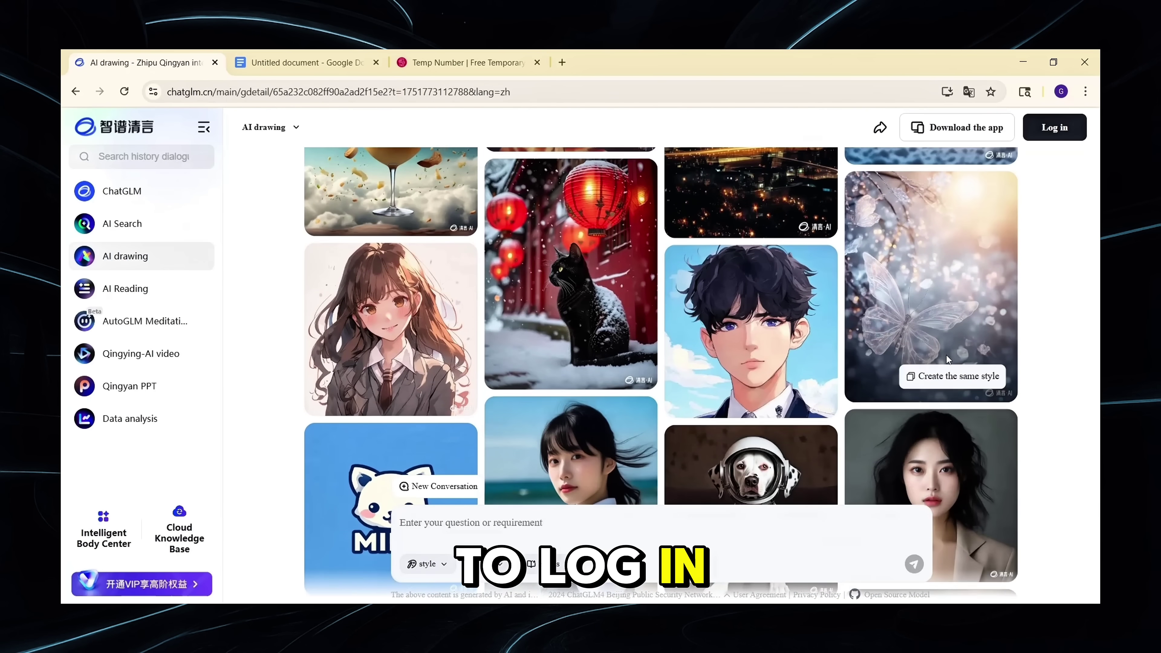
{"action": "scroll", "coordinate": [991, 292], "scroll_direction": "down", "scroll_amount": 10}
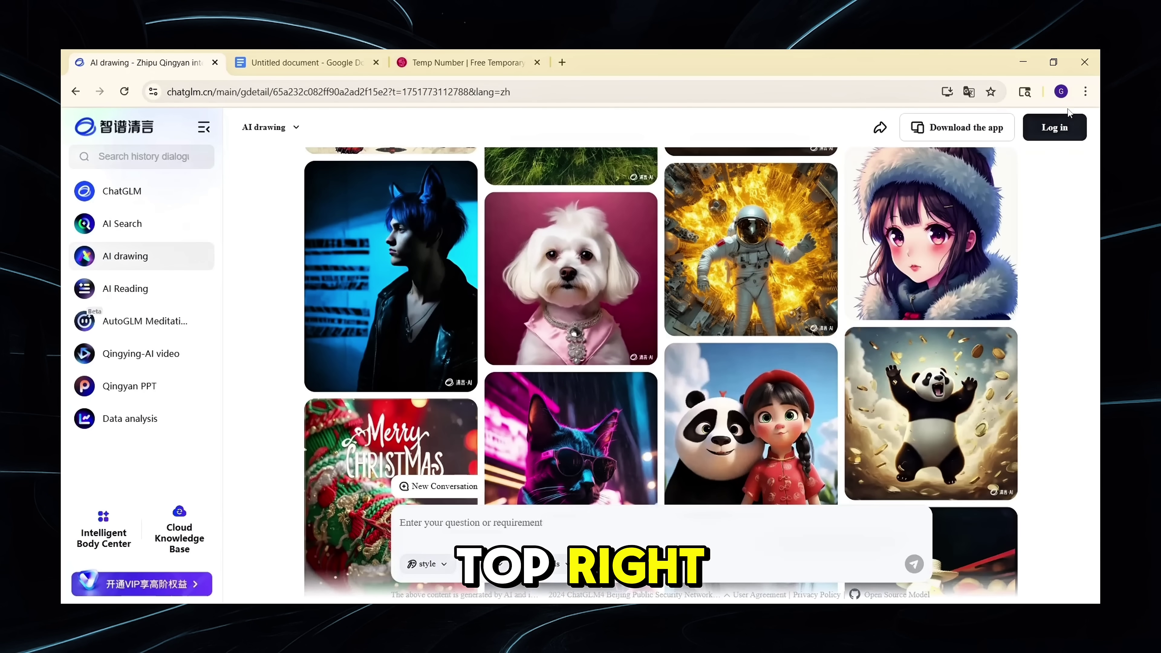
{"action": "left_click", "coordinate": [1063, 126]}
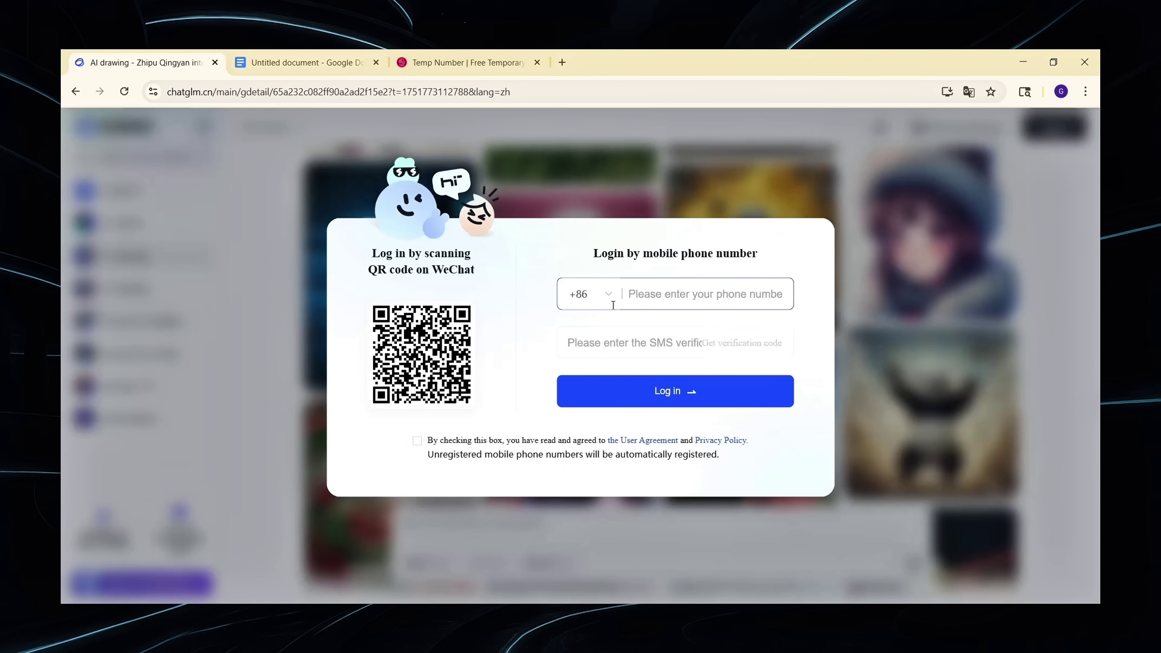
{"action": "left_click", "coordinate": [462, 62]}
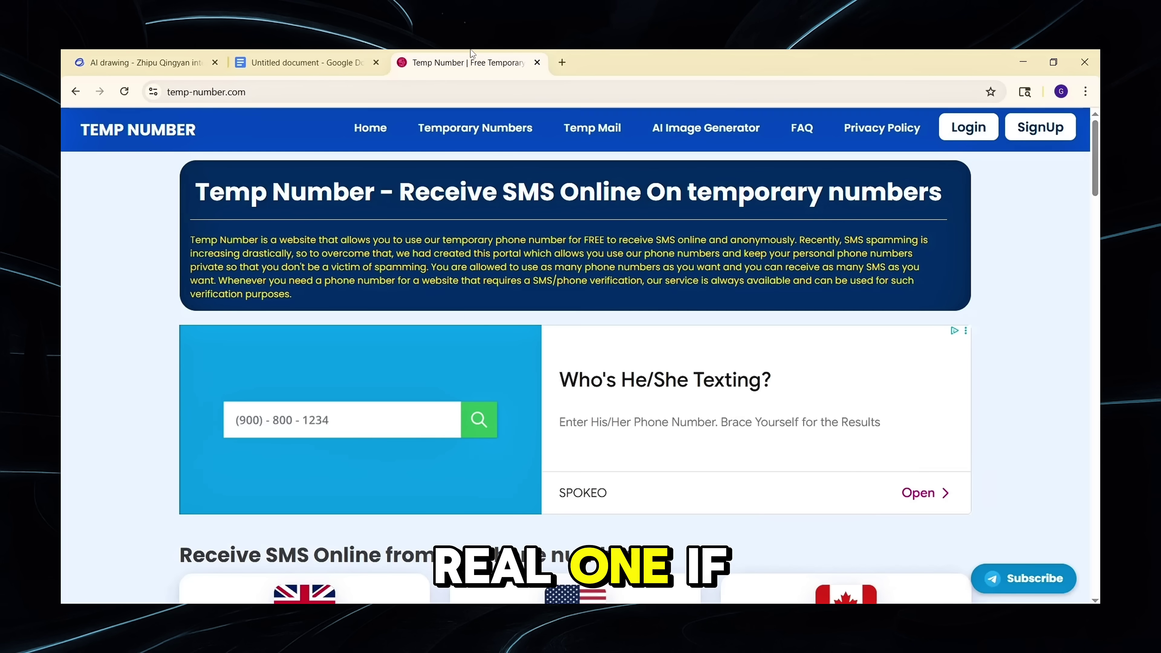
- Pick a NEW free United States number on Temp Number, copy it, and return to ChatGLM
{"action": "scroll", "coordinate": [491, 434], "scroll_direction": "down", "scroll_amount": 5}
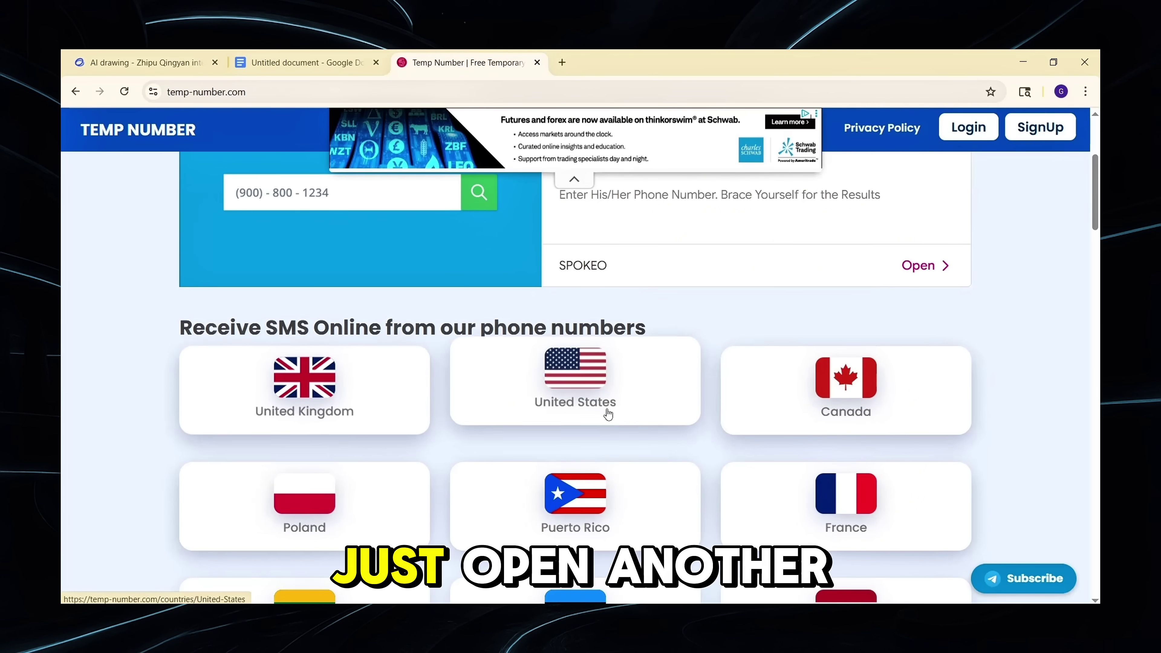
{"action": "scroll", "coordinate": [617, 491], "scroll_direction": "down", "scroll_amount": 7}
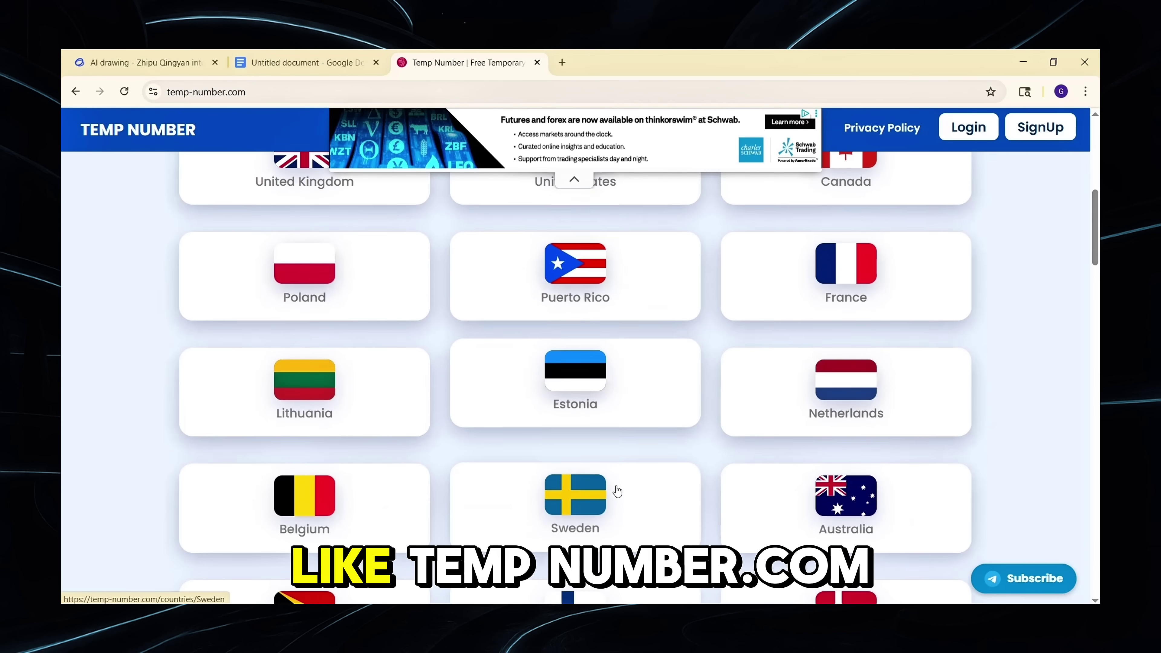
{"action": "scroll", "coordinate": [597, 404], "scroll_direction": "up", "scroll_amount": 7}
{"action": "left_click", "coordinate": [597, 404]}
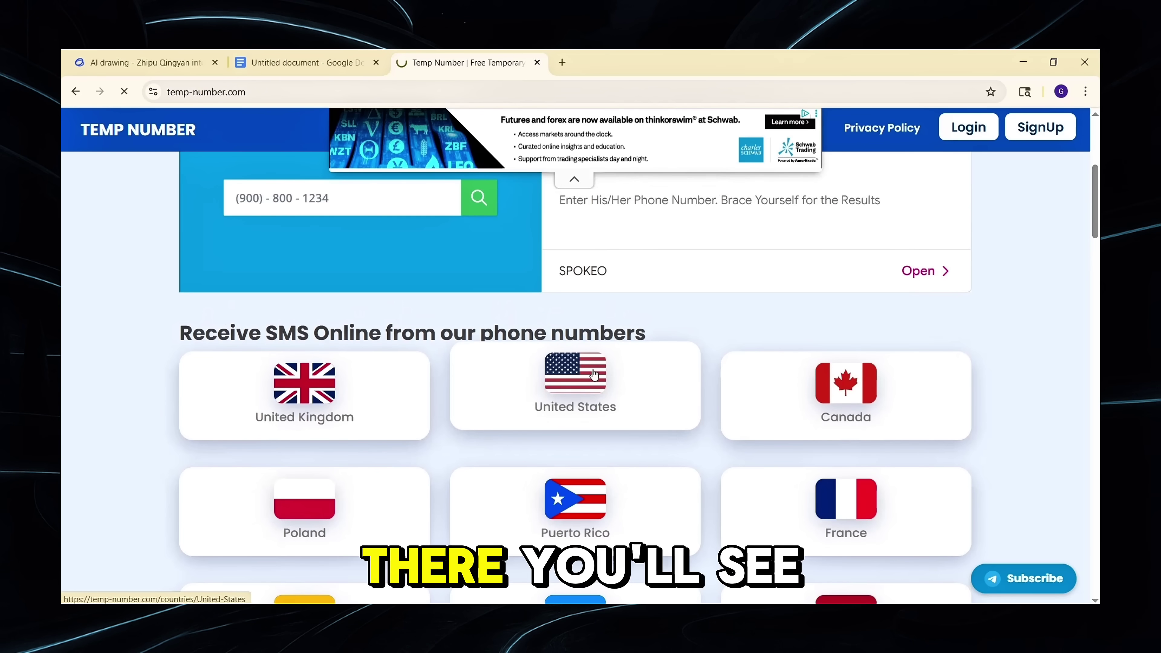
{"action": "scroll", "coordinate": [593, 369], "scroll_direction": "down", "scroll_amount": 2}
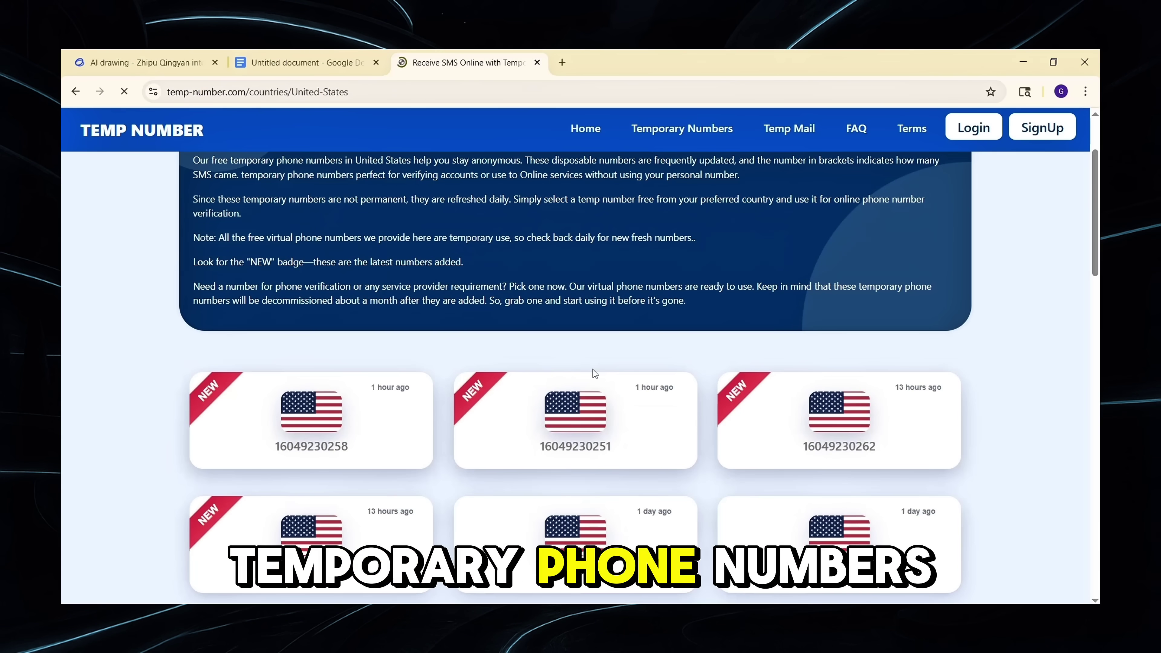
{"action": "left_click", "coordinate": [605, 411]}
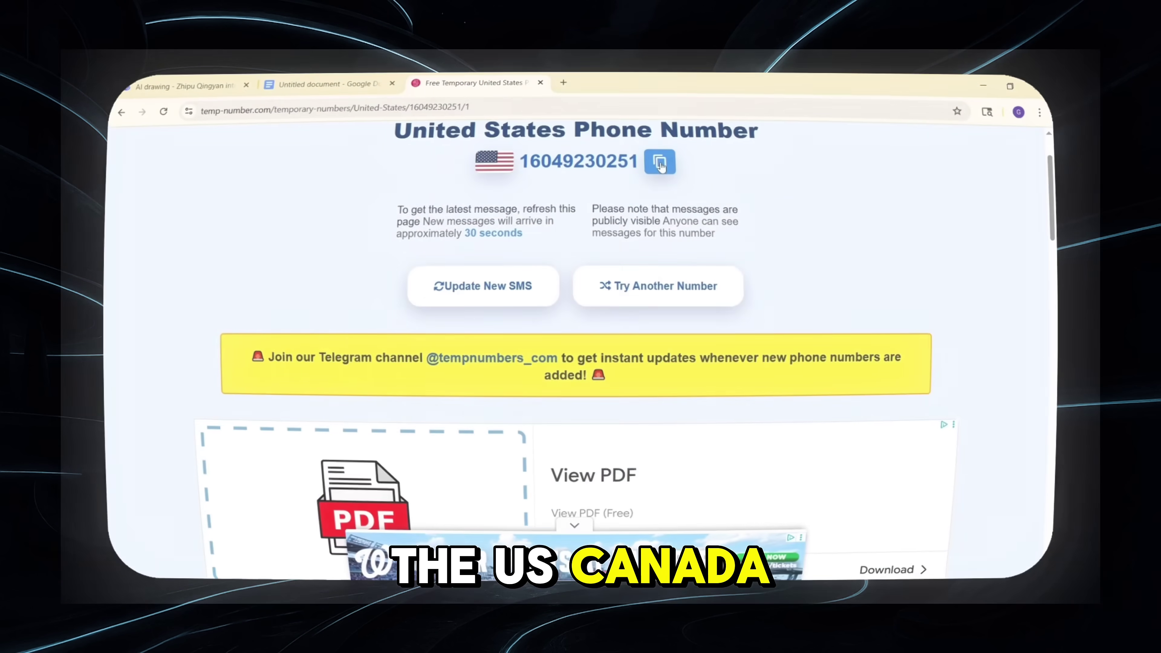
{"action": "left_click", "coordinate": [663, 157]}
{"action": "left_click", "coordinate": [130, 54]}
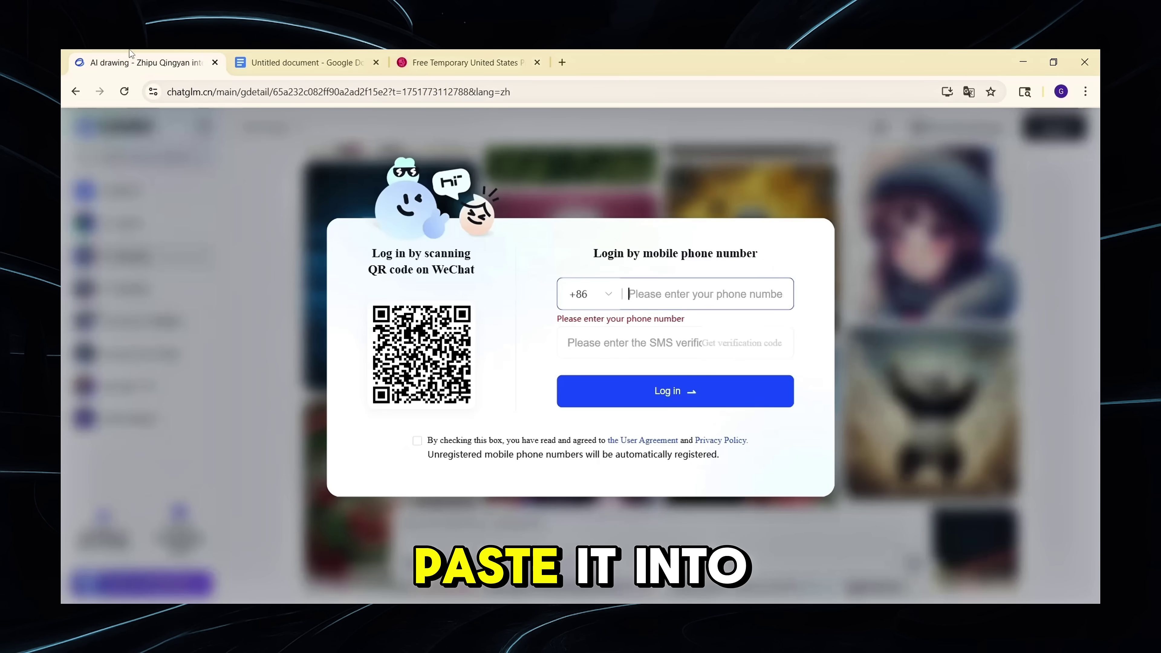
- Paste the US number with +1, pass the slider captcha to send the SMS code, and return to Temp Number
{"action": "key", "text": "ctrl+v"}
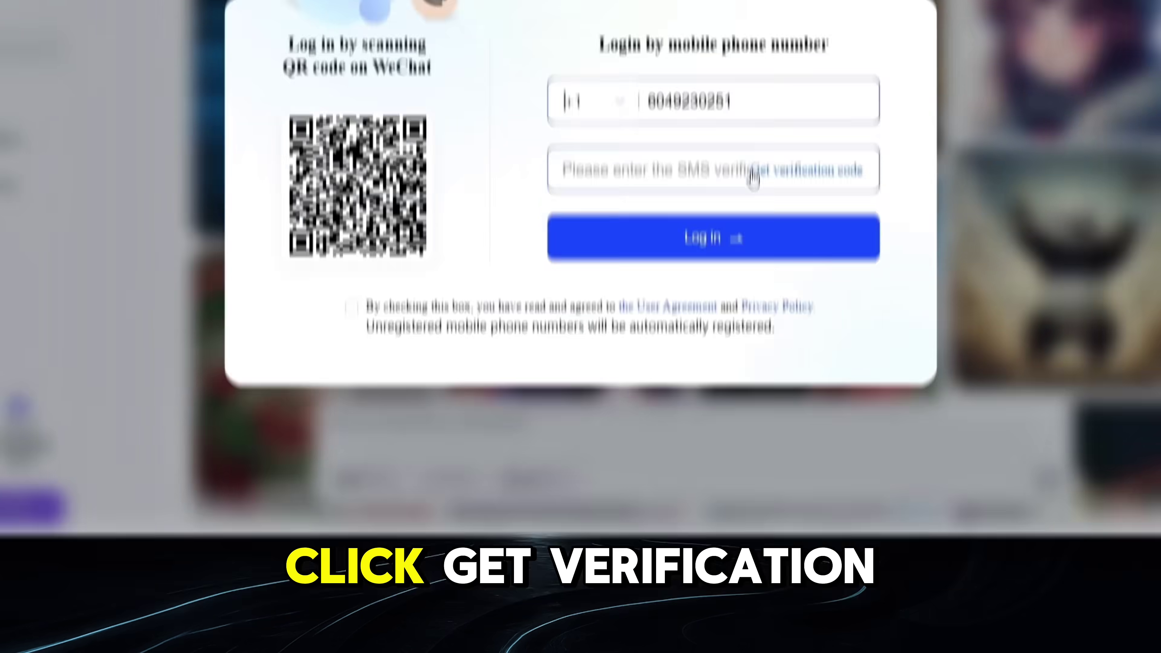
{"action": "left_click", "coordinate": [727, 343]}
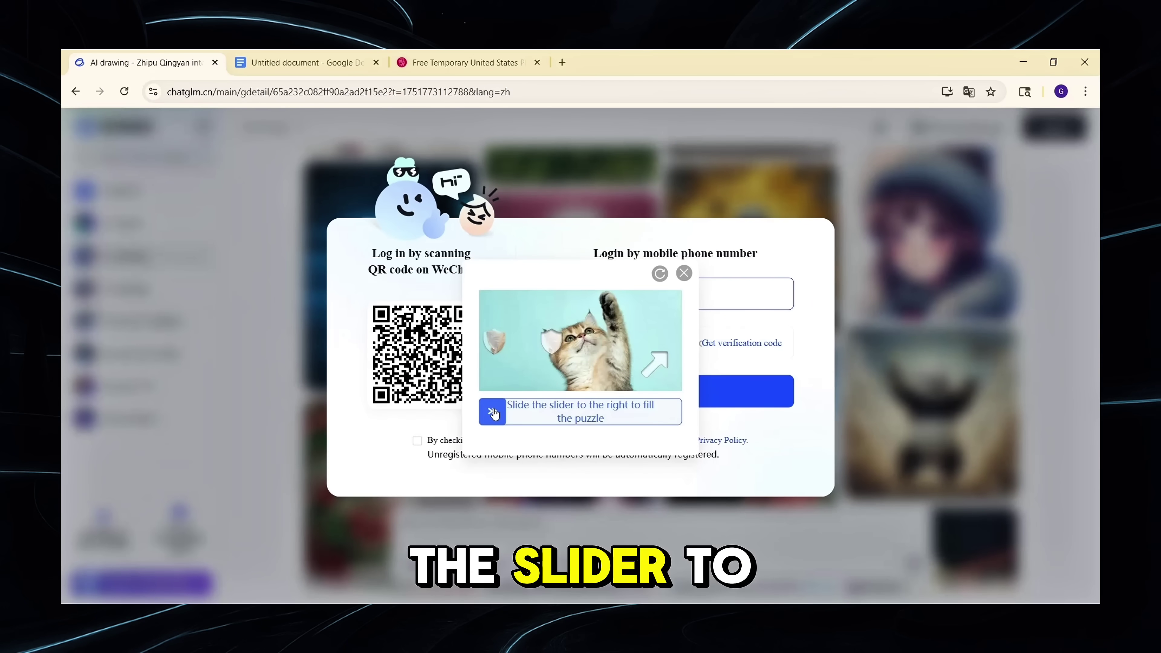
{"action": "left_click_drag", "start_coordinate": [492, 411], "coordinate": [553, 412]}
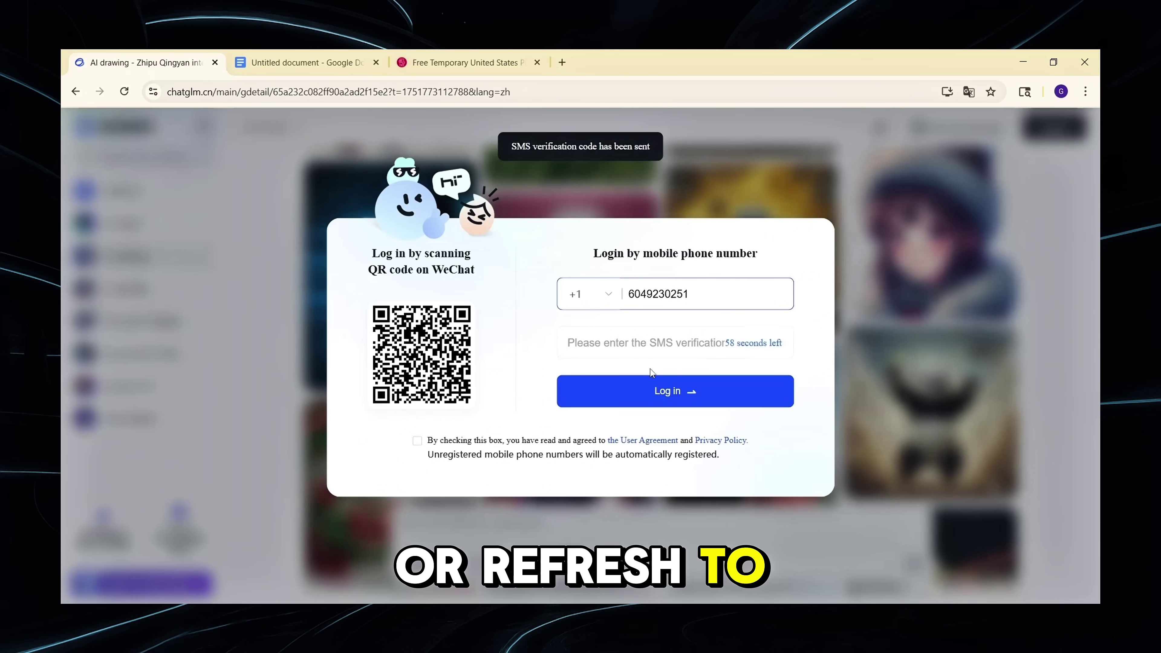
{"action": "left_click", "coordinate": [456, 54]}
{"action": "left_click", "coordinate": [696, 437]}
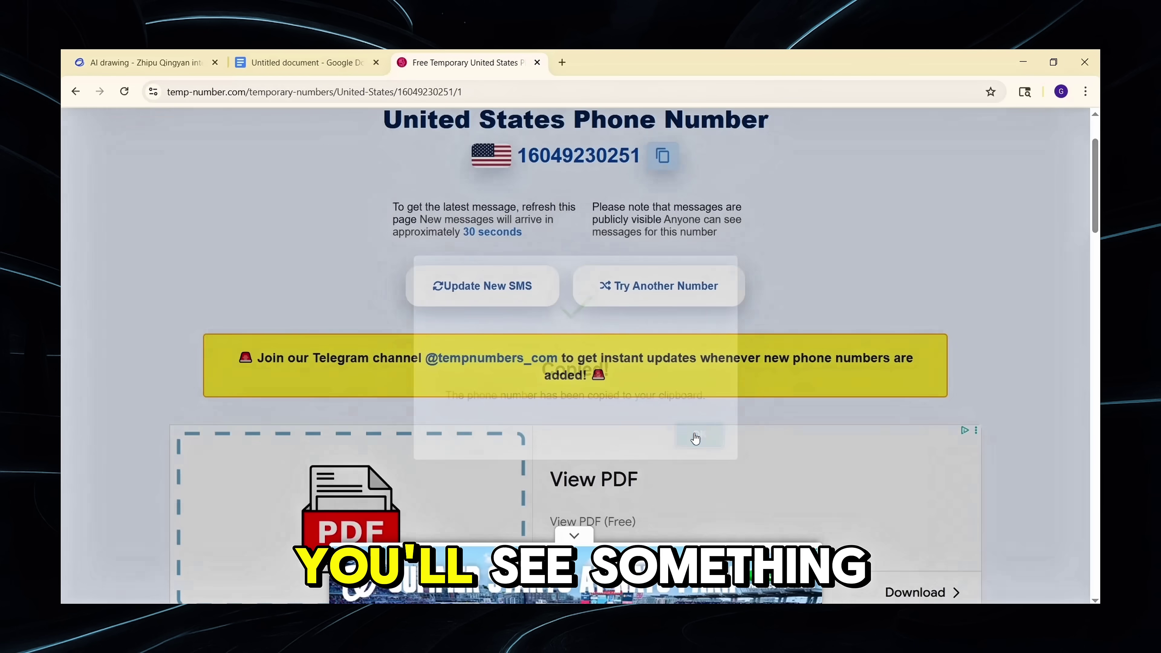
- Refresh the Temp Number inbox, copy the code from the ZhipuAI SMS, and go back to ChatGLM
{"action": "right_click", "coordinate": [608, 427]}
{"action": "left_click", "coordinate": [494, 300]}
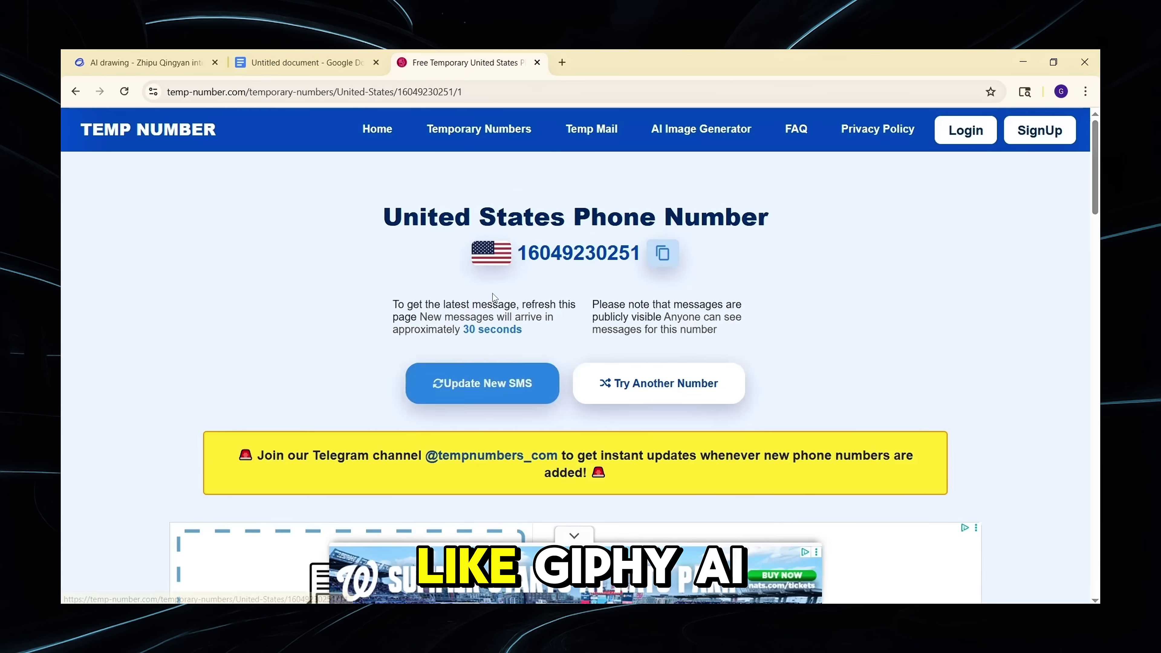
{"action": "scroll", "coordinate": [492, 297], "scroll_direction": "down", "scroll_amount": 8}
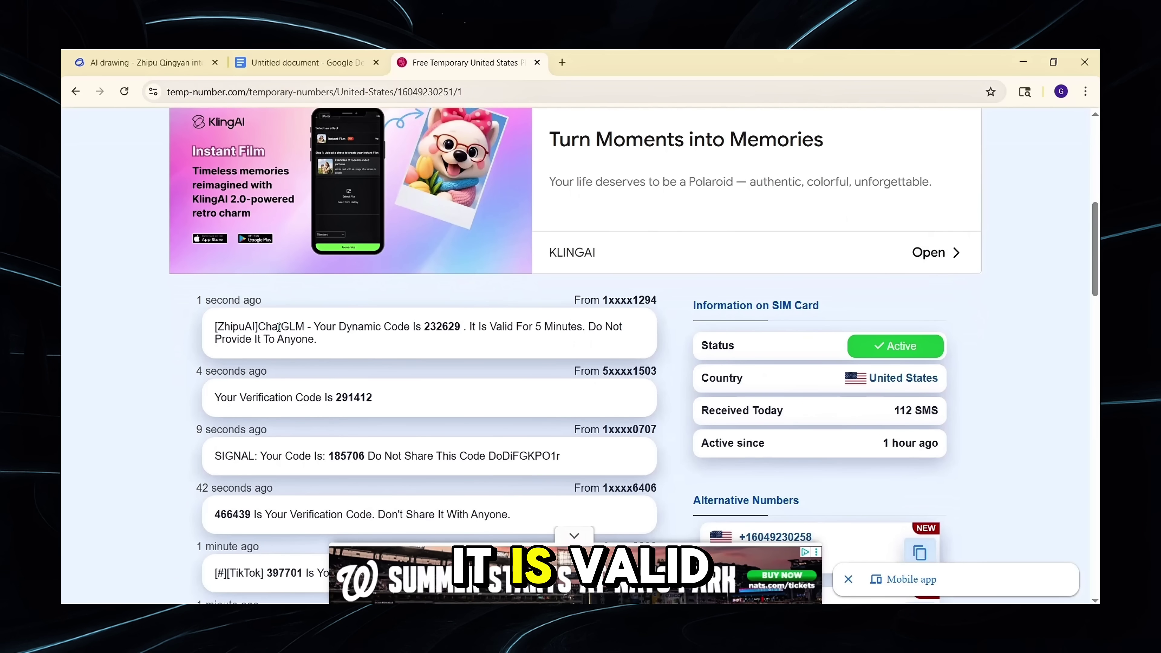
{"action": "left_click", "coordinate": [442, 333]}
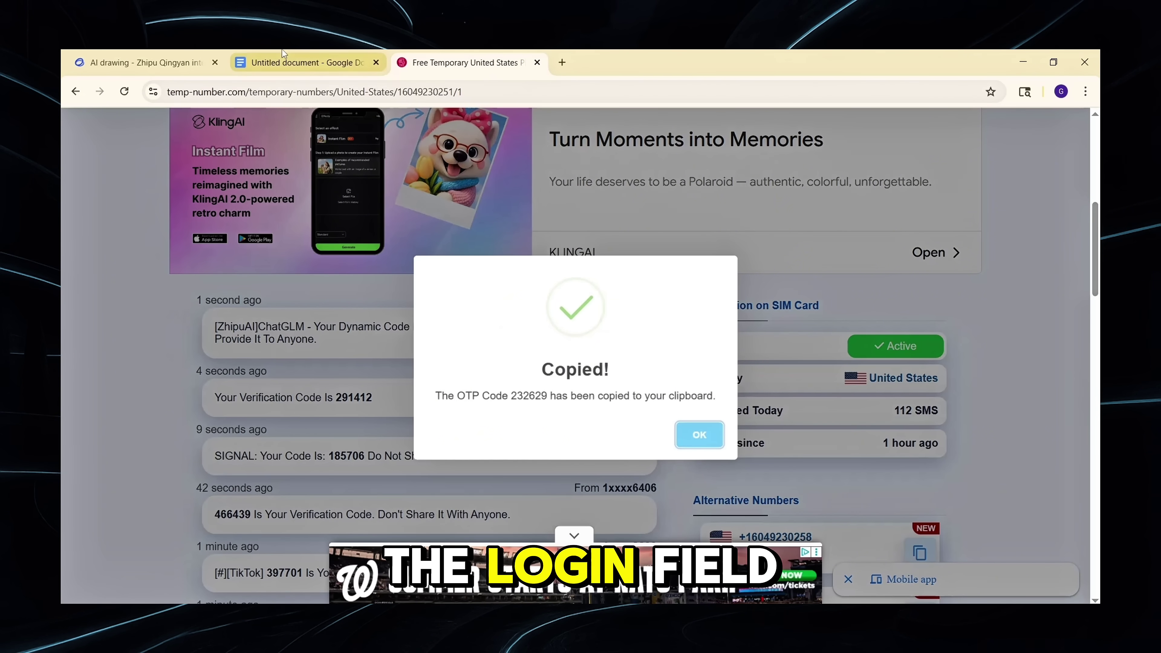
{"action": "left_click", "coordinate": [142, 62]}
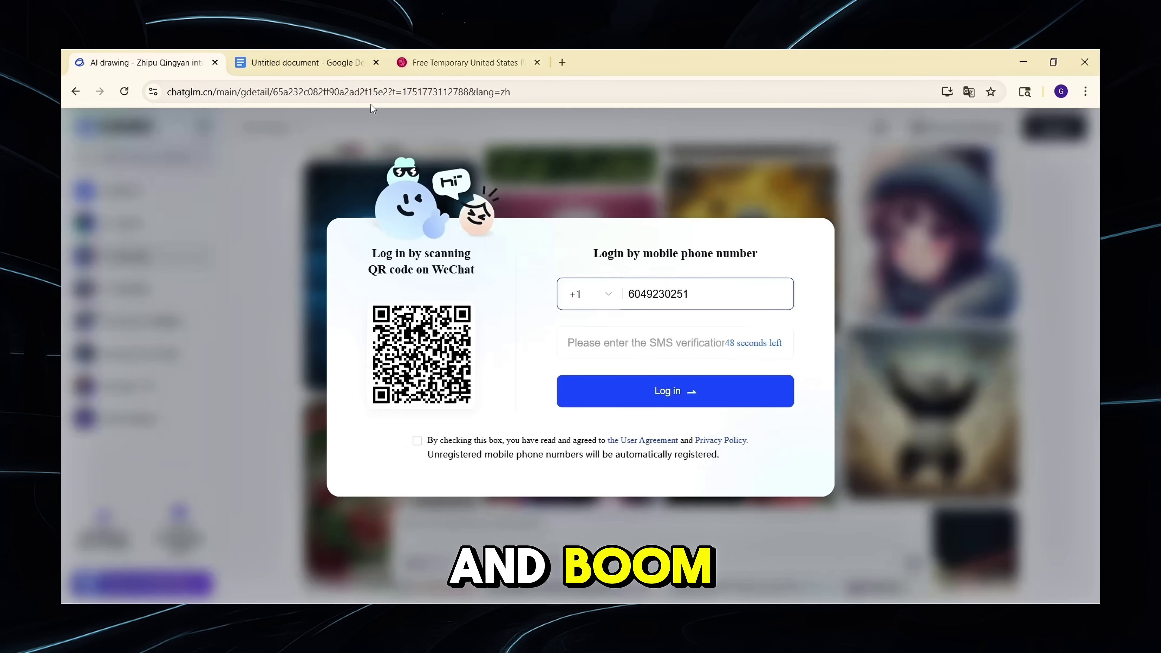
- Paste the SMS verification code and log in to reach the signed-in AI drawing page
{"action": "left_click", "coordinate": [654, 347]}
{"action": "key", "text": "ctrl+v"}
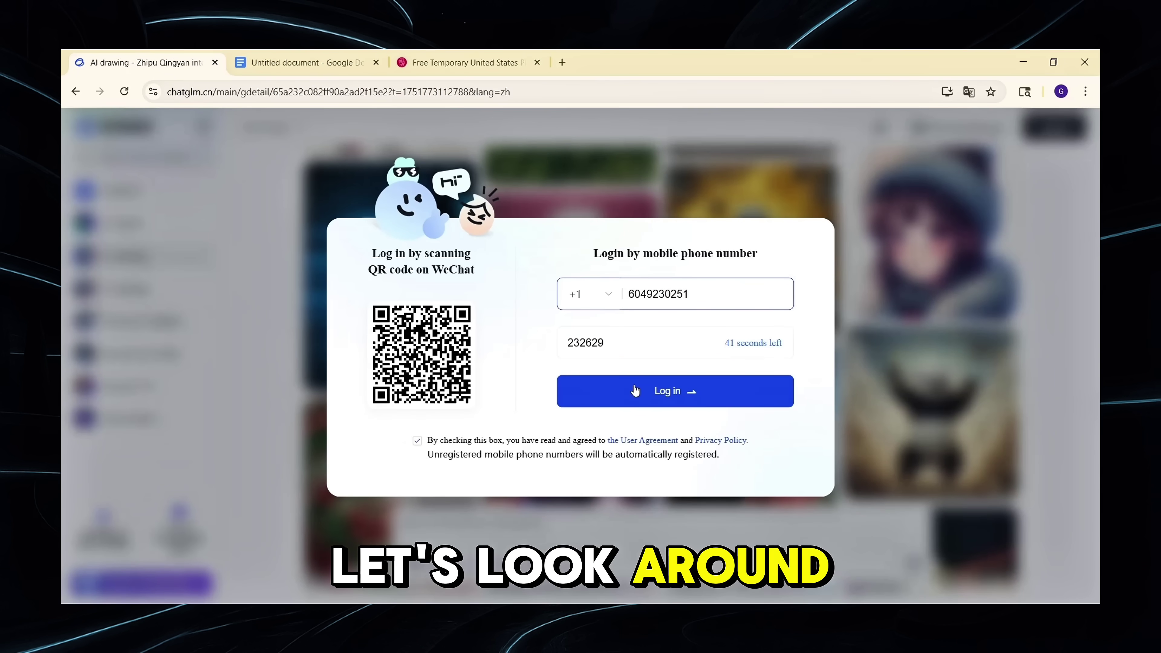
{"action": "left_click", "coordinate": [655, 394]}
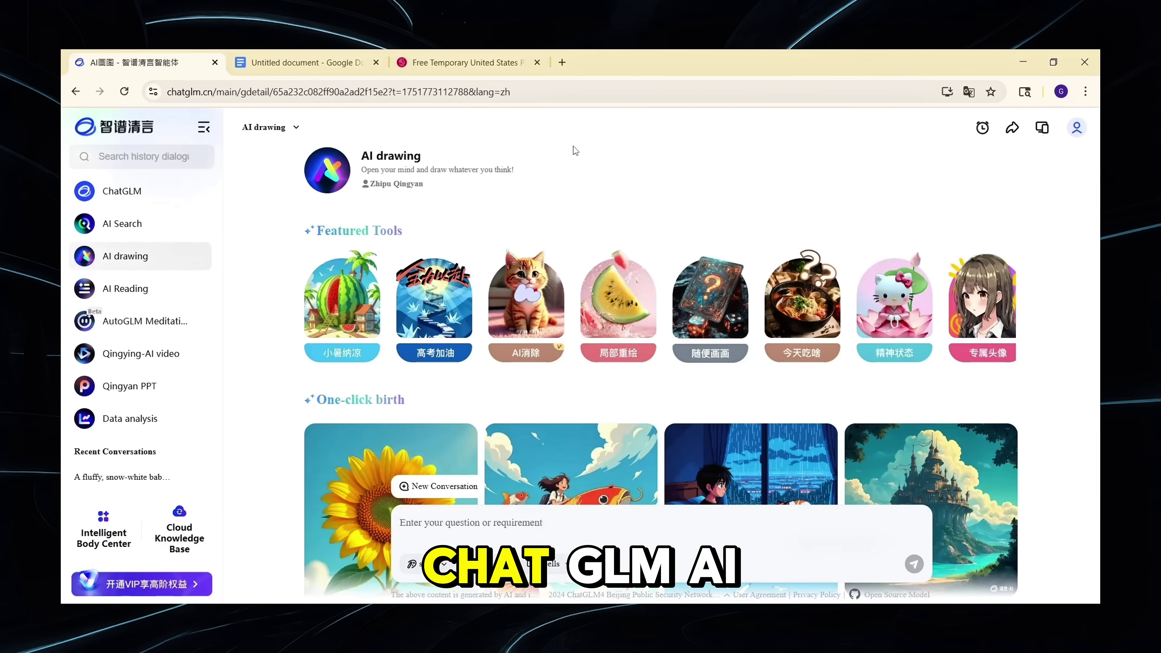
{"action": "scroll", "coordinate": [617, 267], "scroll_direction": "down", "scroll_amount": 15}
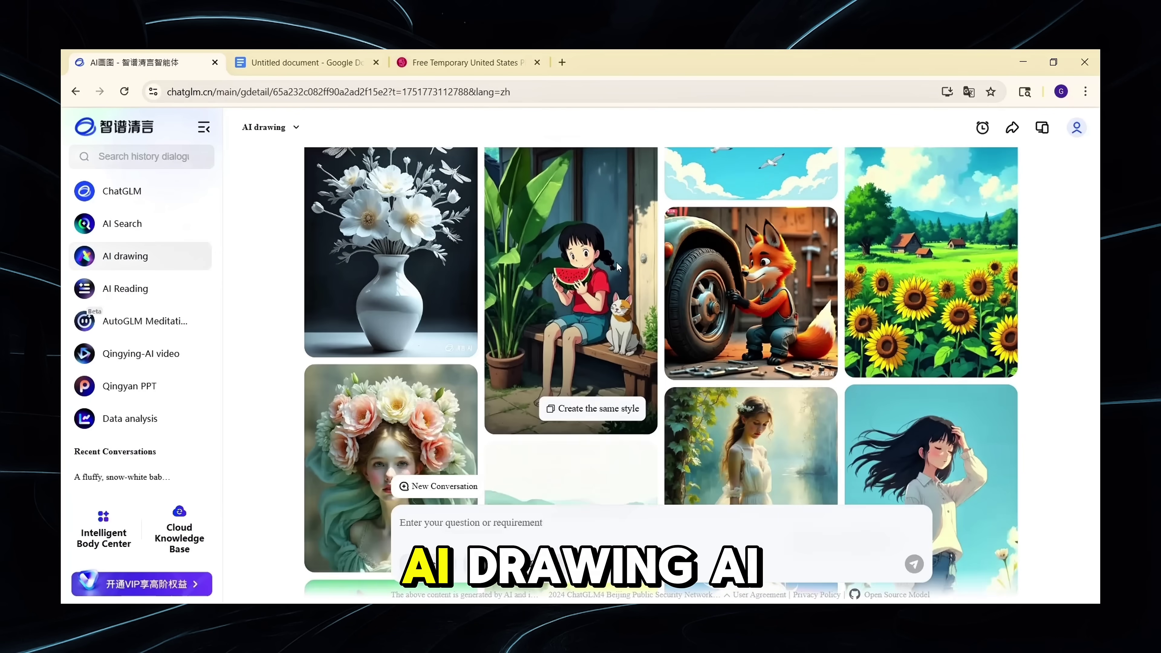
{"action": "scroll", "coordinate": [615, 262], "scroll_direction": "down", "scroll_amount": 20}
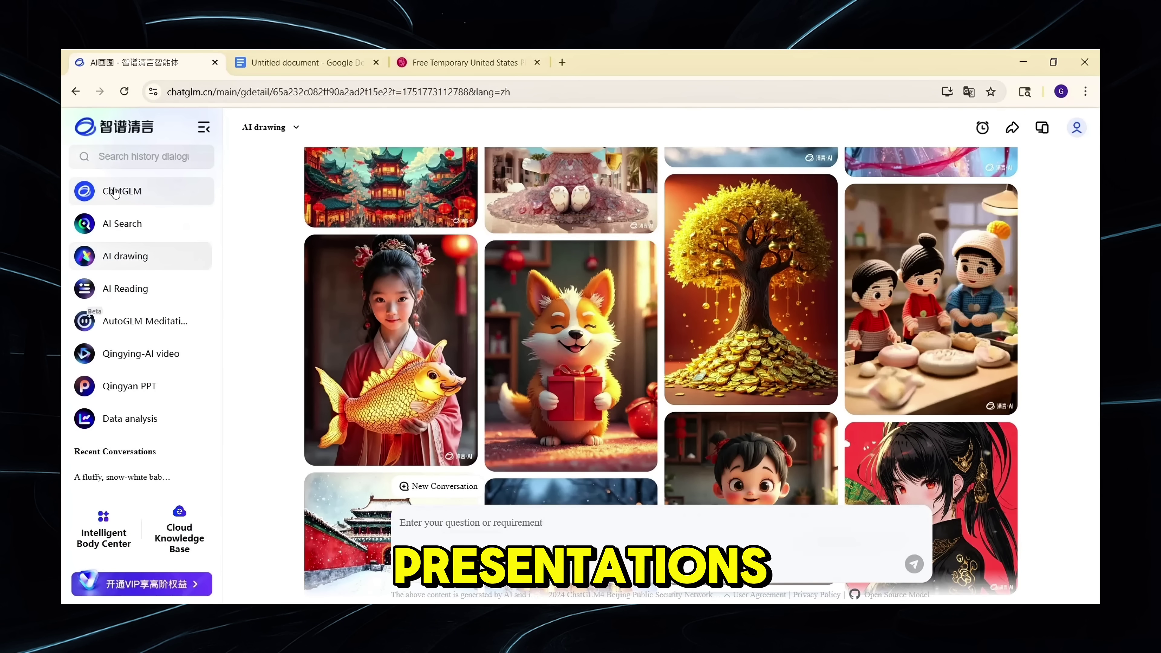
- Paste the prepared baby-animal prompt into the ChatGLM chat box
{"action": "left_click", "coordinate": [115, 191]}
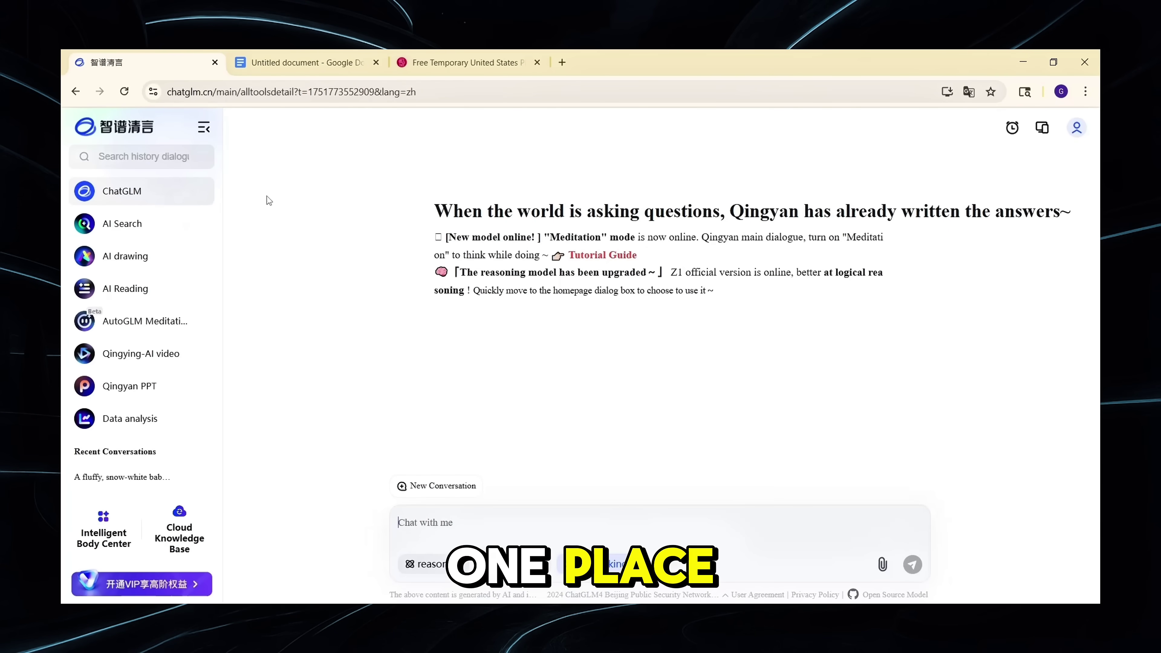
{"action": "left_click", "coordinate": [456, 516]}
{"action": "key", "text": "ctrl+v"}
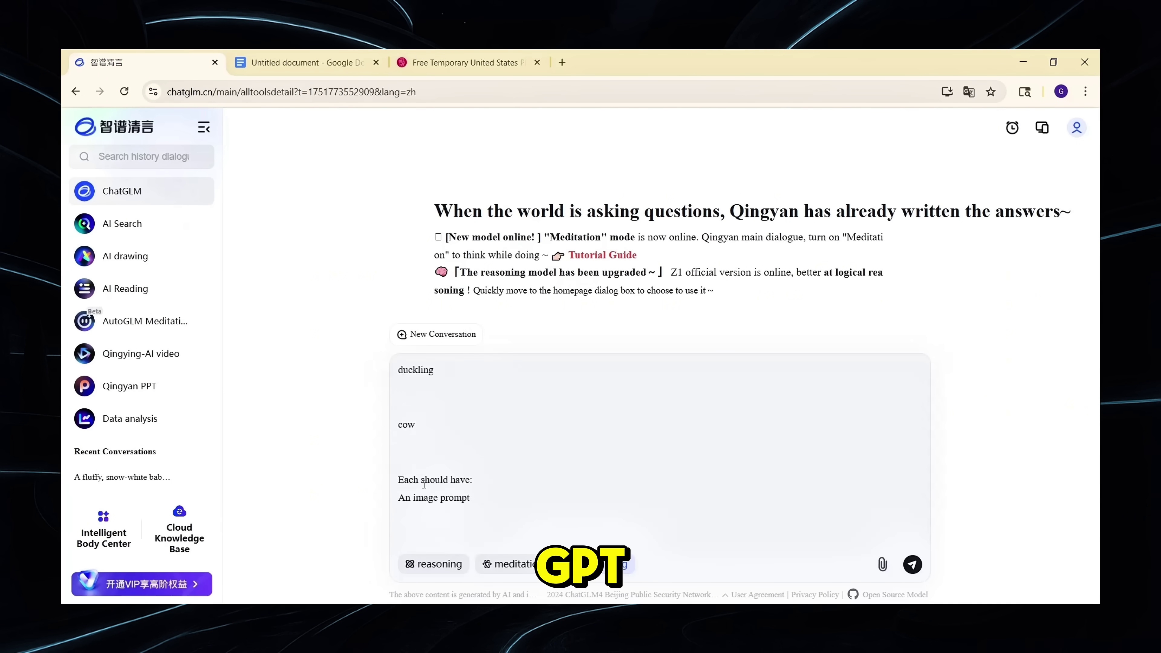
{"action": "scroll", "coordinate": [424, 484], "scroll_direction": "up", "scroll_amount": 5}
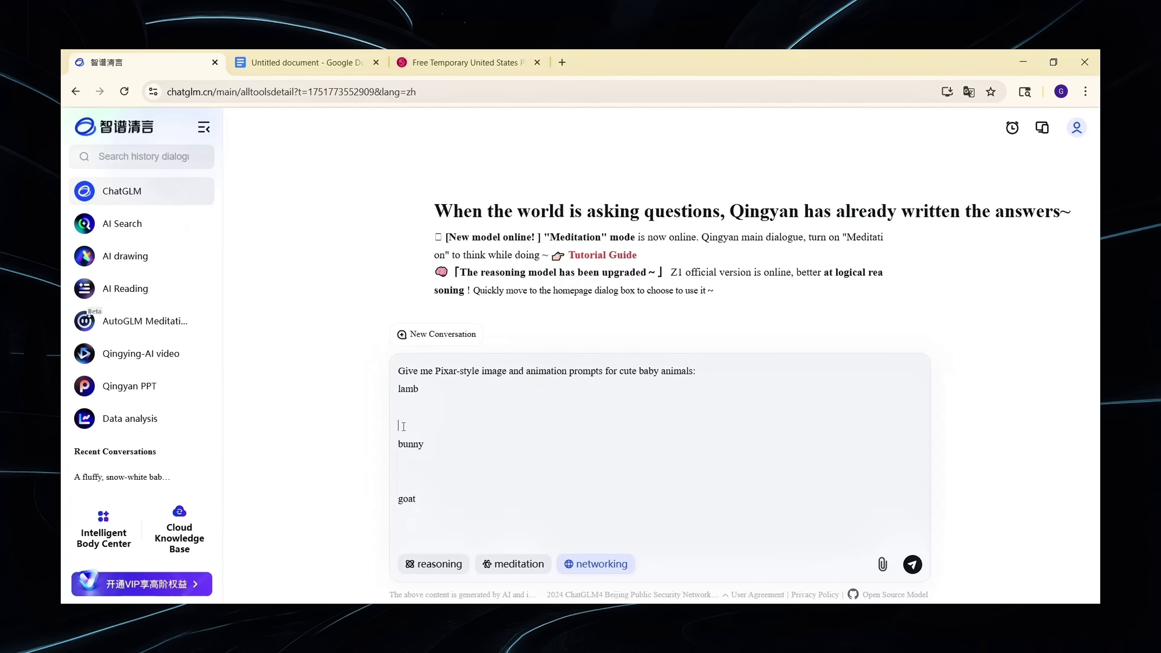
- Remove the blank lines after goat, duckling and cow, and before the prompt's last line
{"action": "left_click", "coordinate": [400, 446]}
{"action": "key", "text": "Delete"}
{"action": "key", "text": "Delete"}
{"action": "left_click", "coordinate": [400, 485]}
{"action": "key", "text": "BackSpace"}
{"action": "key", "text": "BackSpace"}
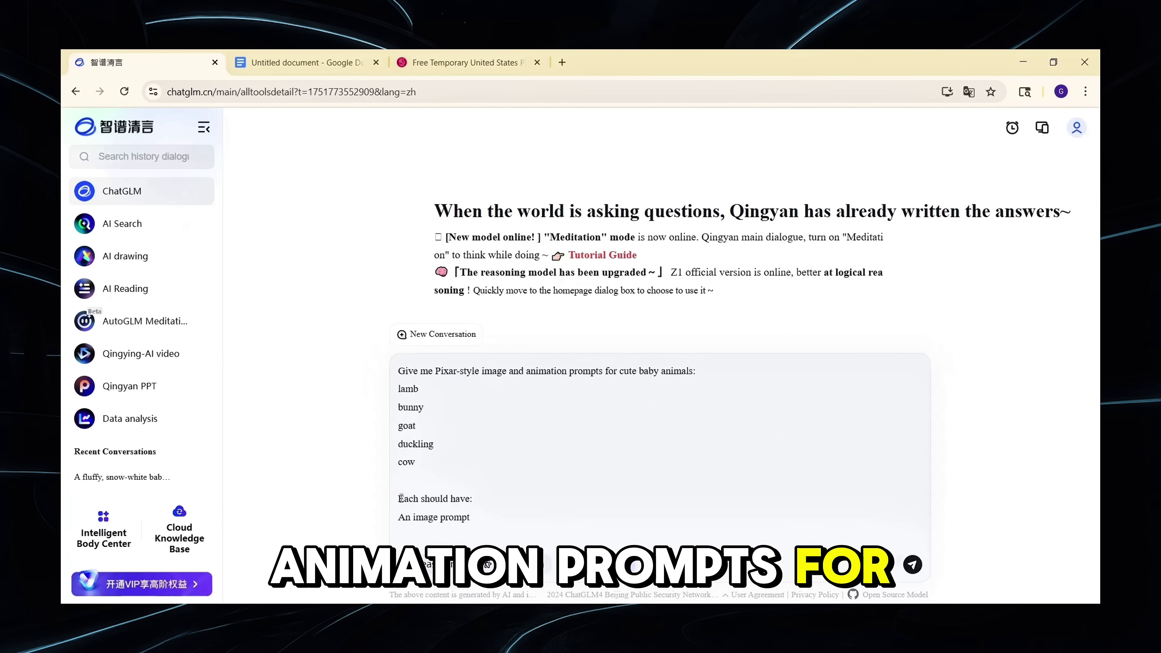
{"action": "left_click", "coordinate": [401, 499]}
{"action": "key", "text": "BackSpace"}
{"action": "left_click", "coordinate": [398, 539]}
{"action": "key", "text": "BackSpace"}
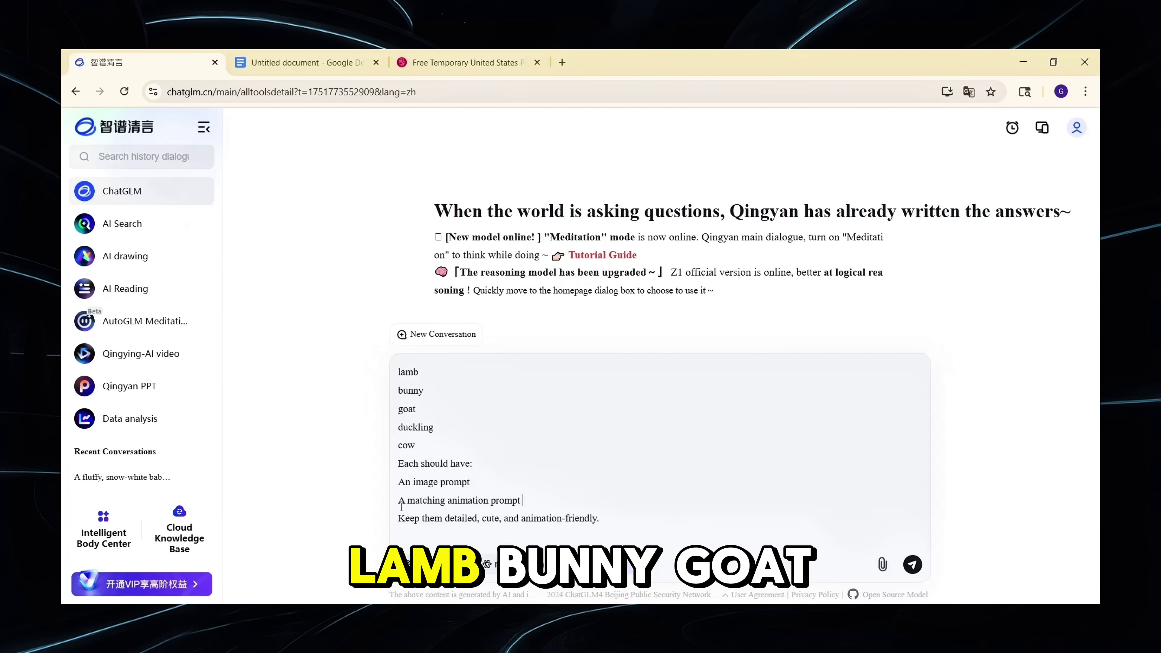
{"action": "triple_click", "coordinate": [488, 368]}
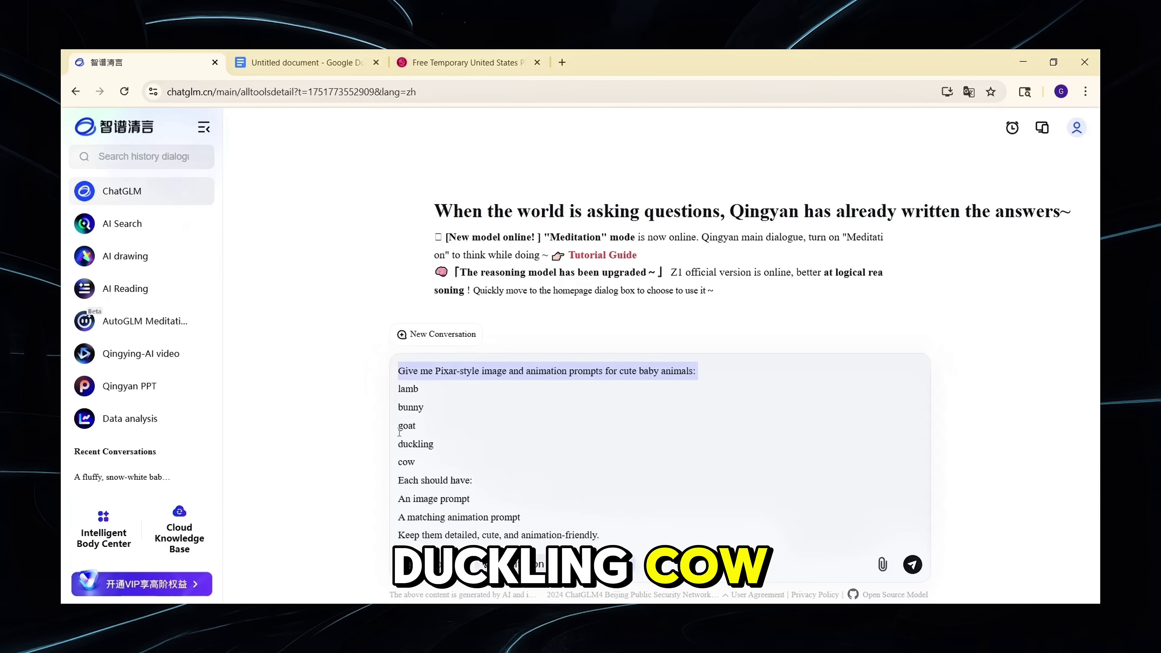
{"action": "left_click", "coordinate": [400, 423]}
- Send the prompt to ChatGLM and select the generated lamb image prompt
{"action": "left_click", "coordinate": [912, 565]}
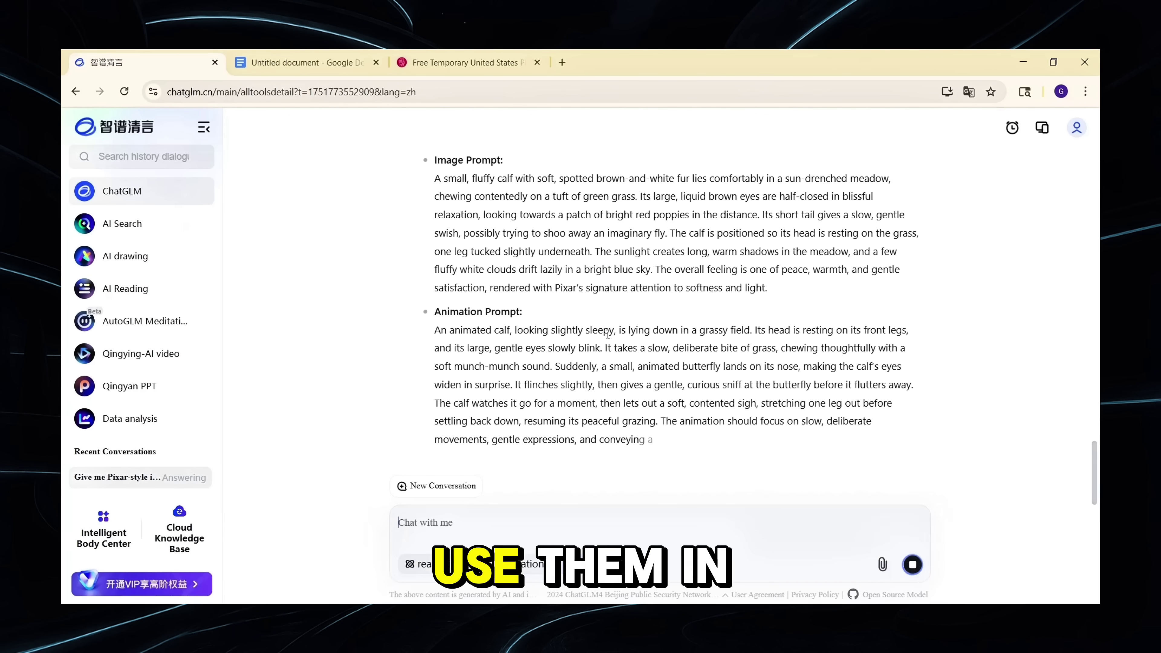
{"action": "scroll", "coordinate": [608, 273], "scroll_direction": "up", "scroll_amount": 20}
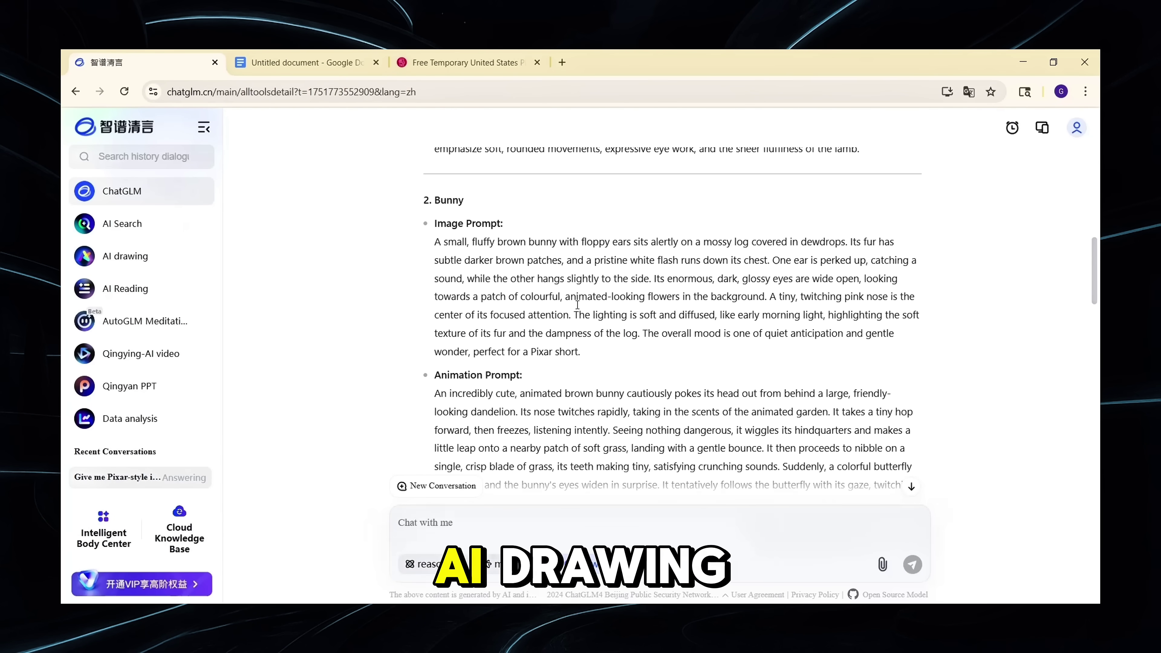
{"action": "triple_click", "coordinate": [561, 359]}
{"action": "key", "text": "ctrl+c"}
- Go to AI drawing, scroll through the user-made image gallery, and focus the empty prompt box
{"action": "left_click", "coordinate": [114, 259]}
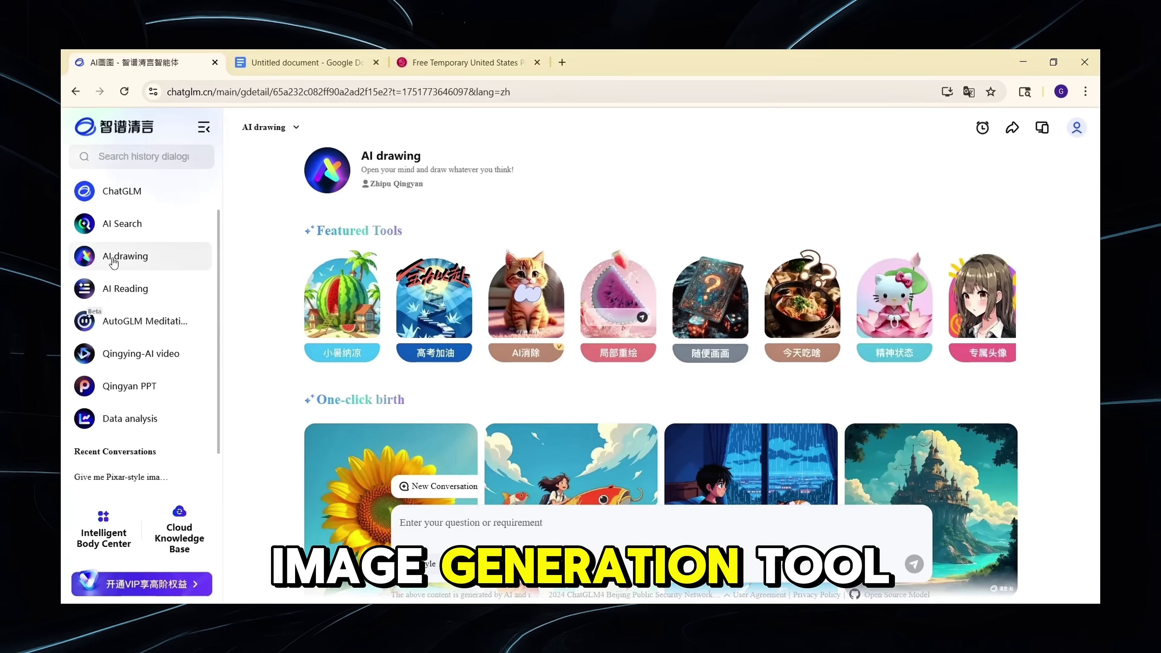
{"action": "scroll", "coordinate": [456, 340], "scroll_direction": "down", "scroll_amount": 15}
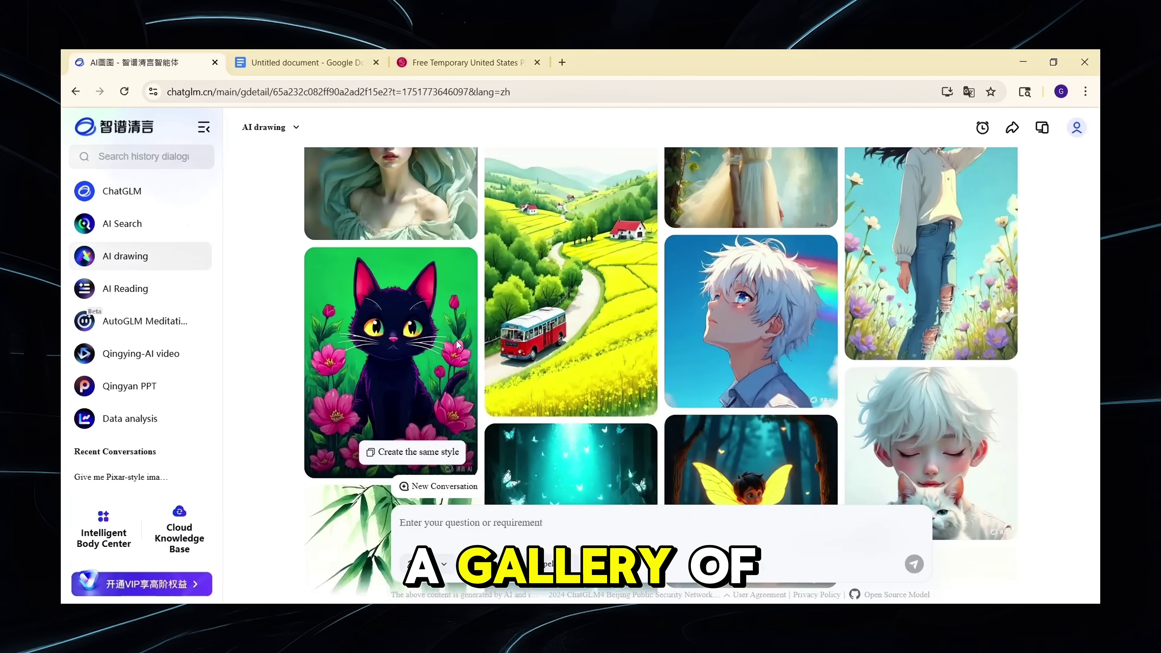
{"action": "scroll", "coordinate": [456, 340], "scroll_direction": "down", "scroll_amount": 20}
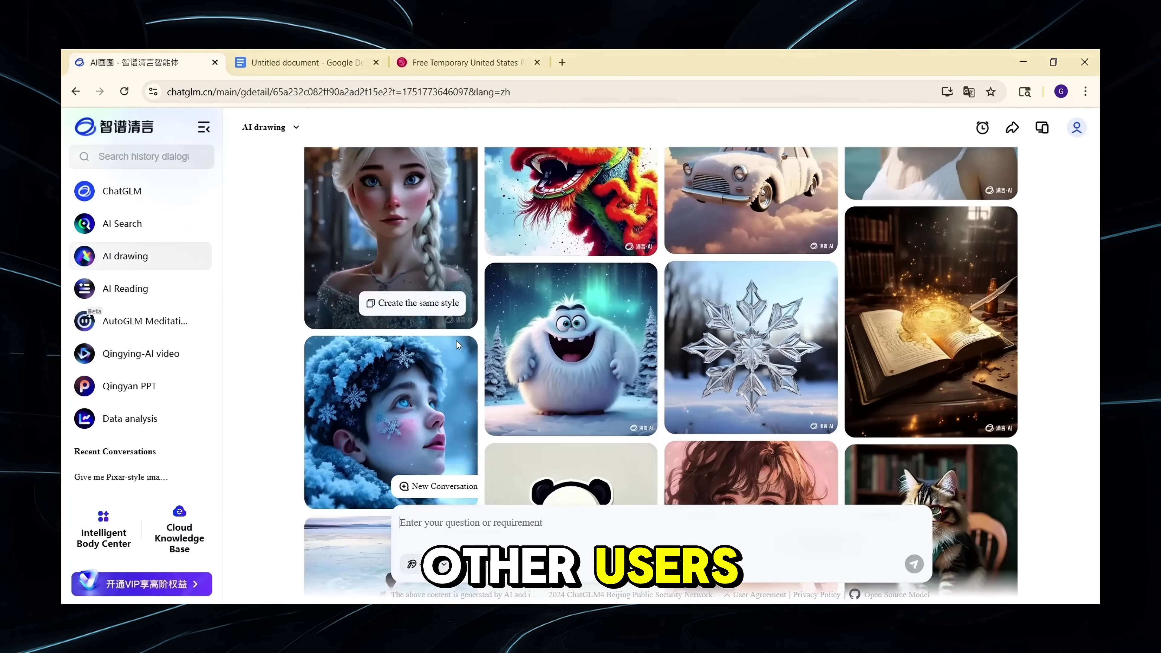
{"action": "scroll", "coordinate": [456, 340], "scroll_direction": "down", "scroll_amount": 20}
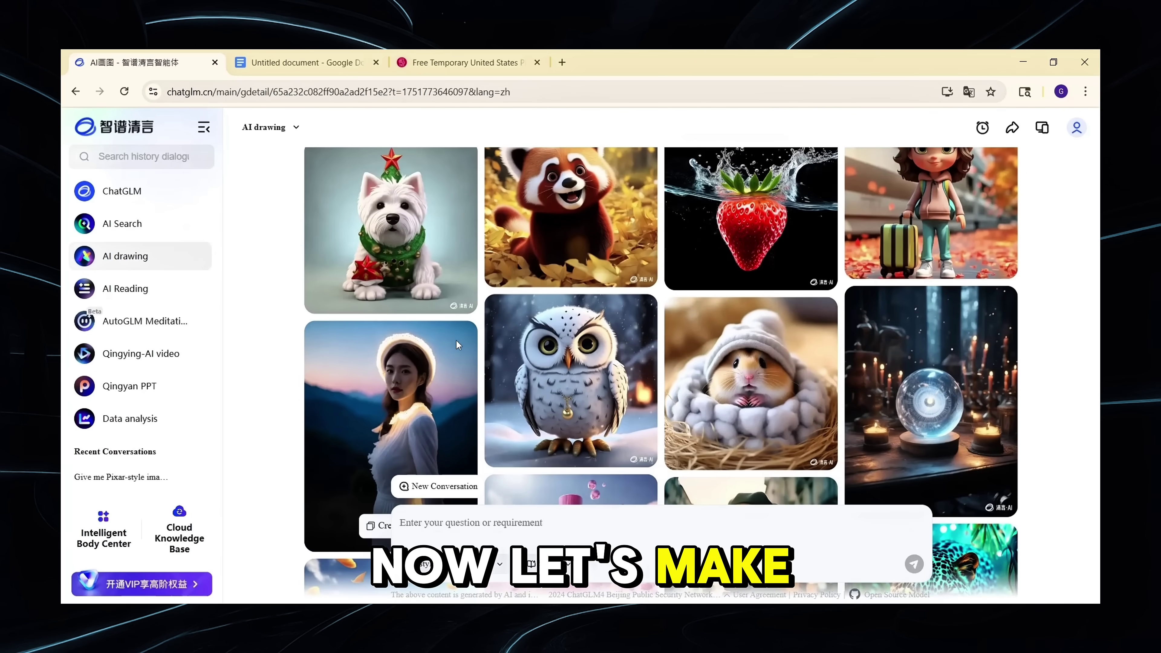
{"action": "scroll", "coordinate": [456, 340], "scroll_direction": "down", "scroll_amount": 3}
{"action": "left_click", "coordinate": [463, 540]}
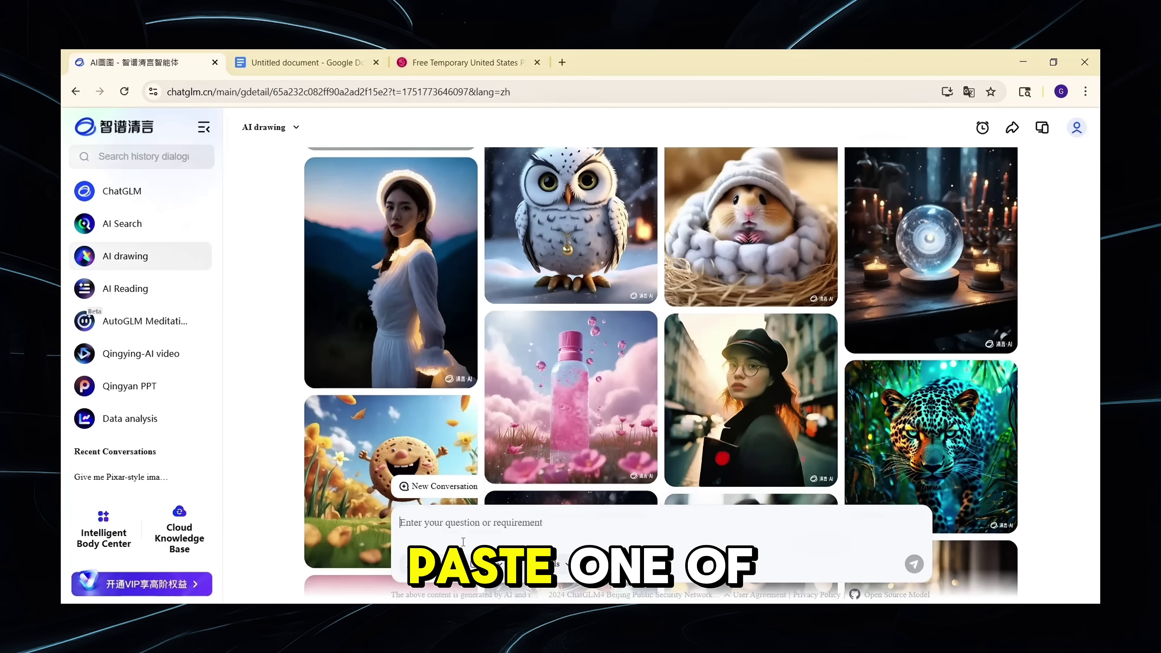
- Paste the baby lamb prompt and set Pixar style with 16:9 horizontal proportion
{"action": "key", "text": "ctrl+v"}
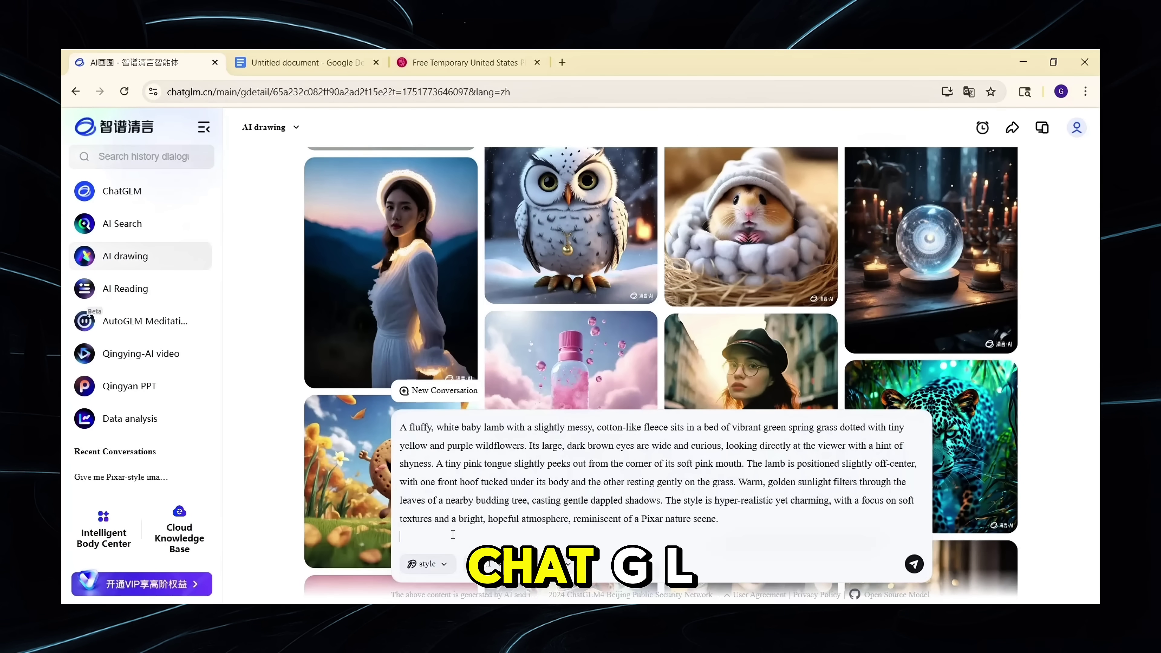
{"action": "left_click", "coordinate": [425, 564]}
{"action": "scroll", "coordinate": [424, 500], "scroll_direction": "down", "scroll_amount": 5}
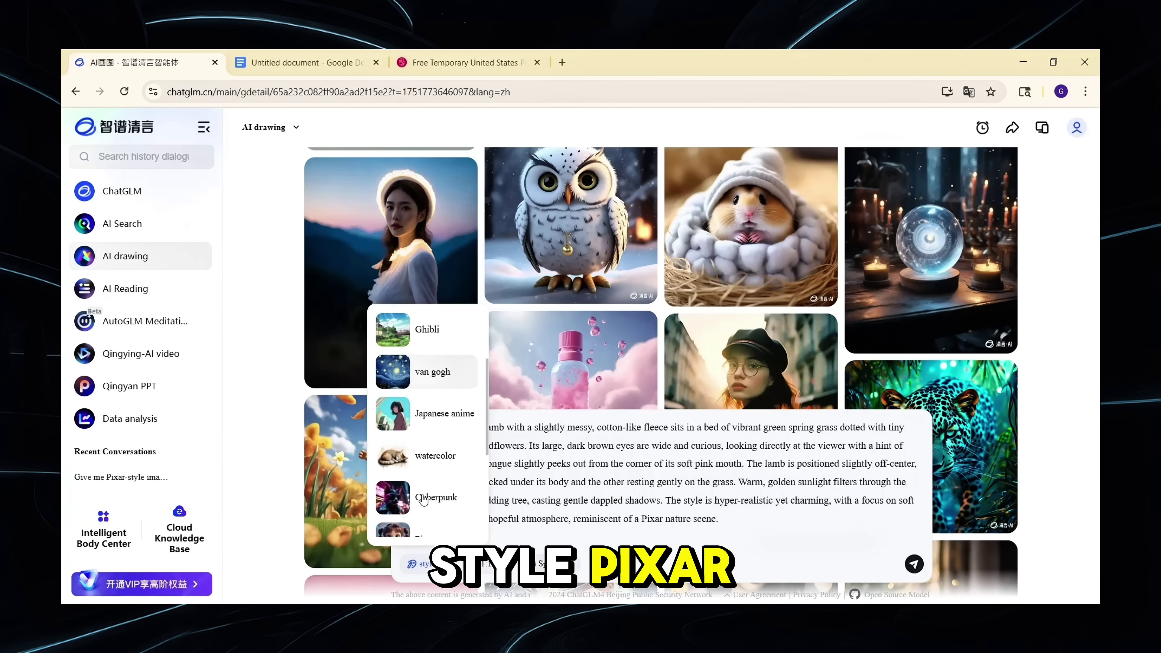
{"action": "left_click", "coordinate": [427, 454]}
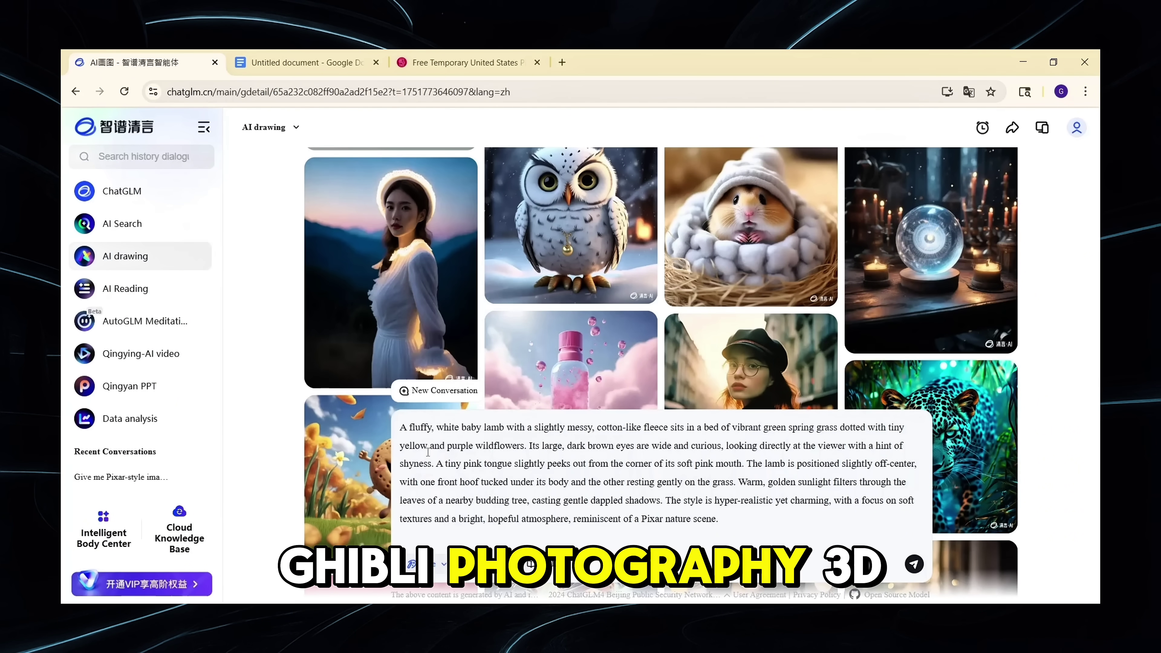
{"action": "left_click", "coordinate": [495, 568]}
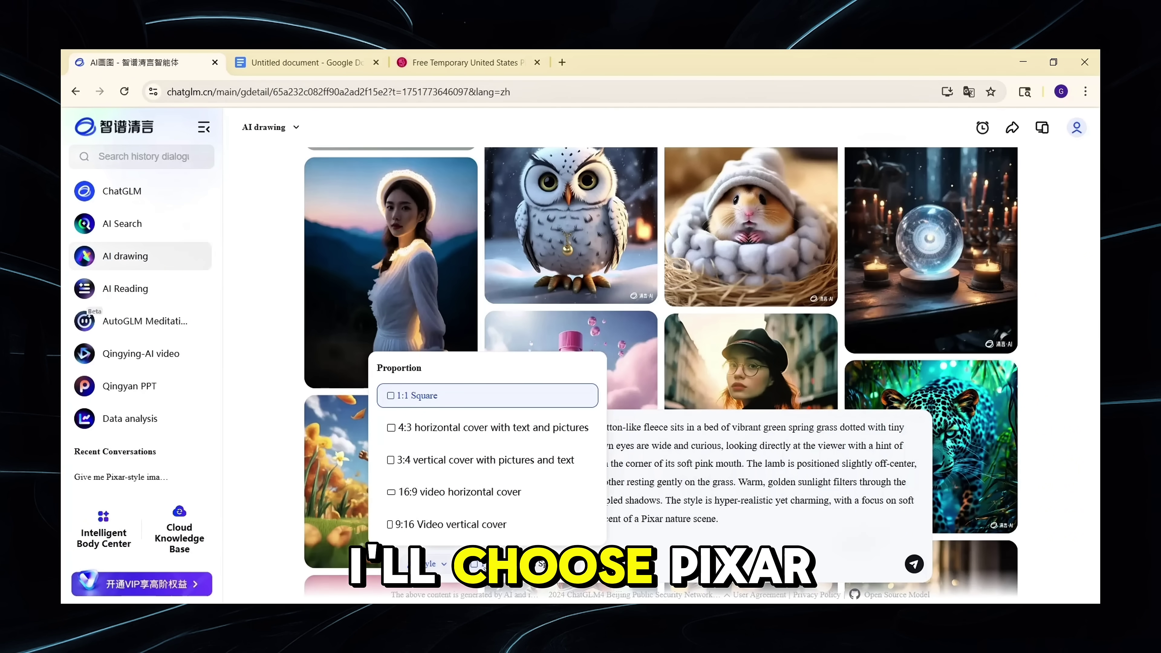
{"action": "left_click", "coordinate": [460, 494]}
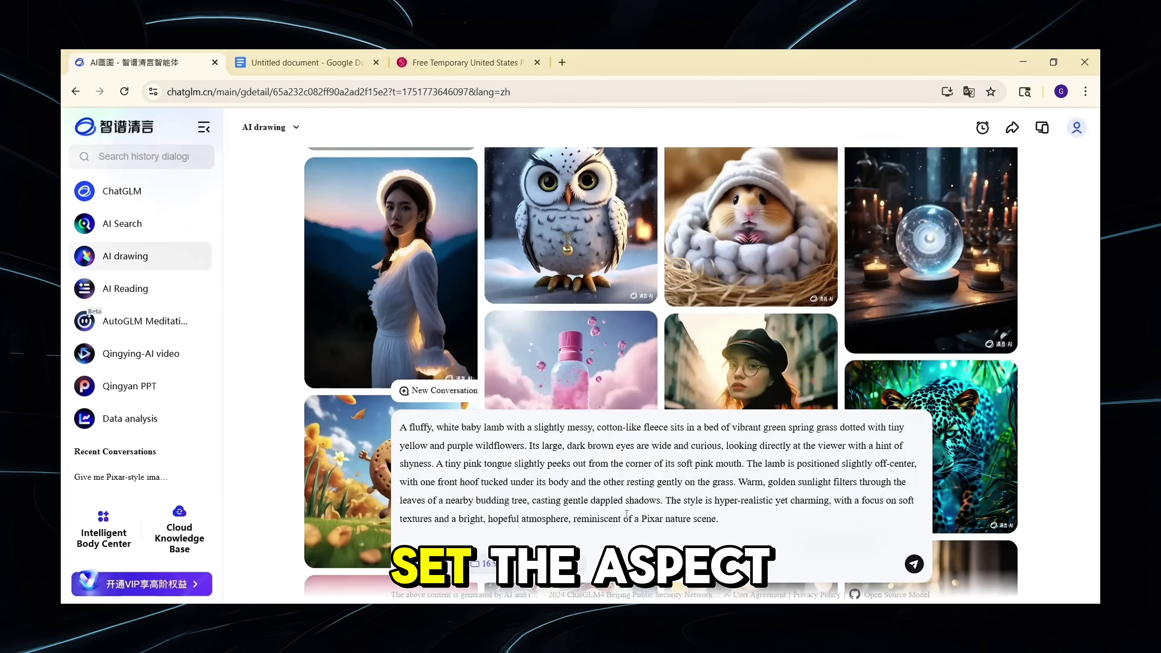
- Generate the four lamb images, then request more detailed background flowers
{"action": "left_click", "coordinate": [912, 564]}
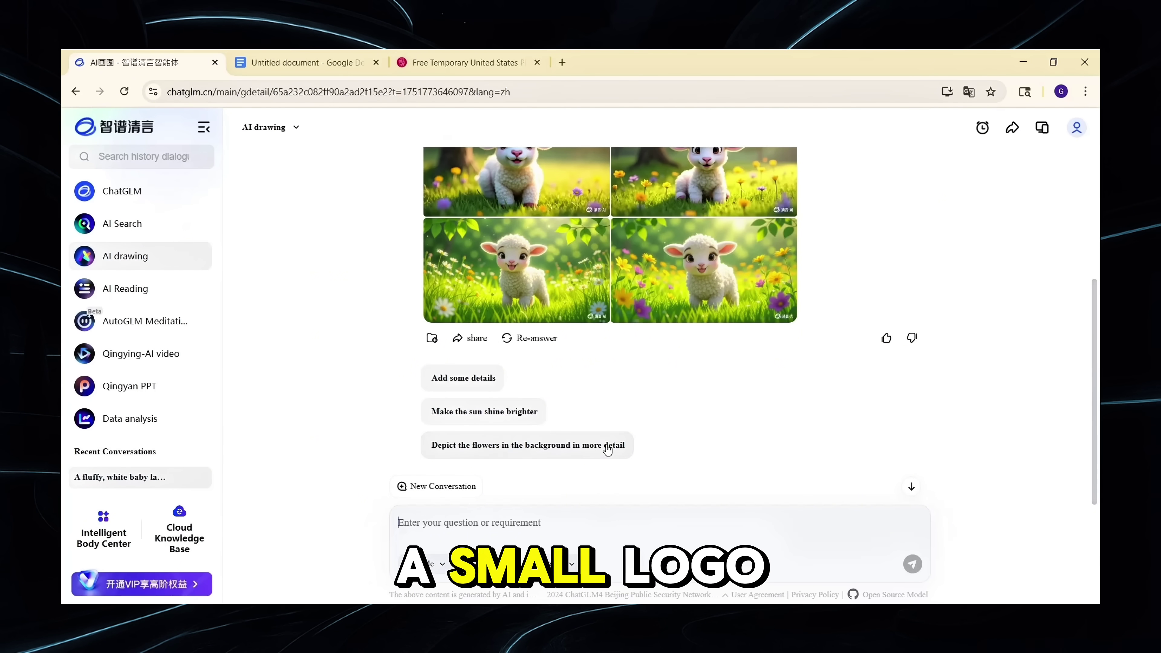
{"action": "scroll", "coordinate": [486, 418], "scroll_direction": "up", "scroll_amount": 1}
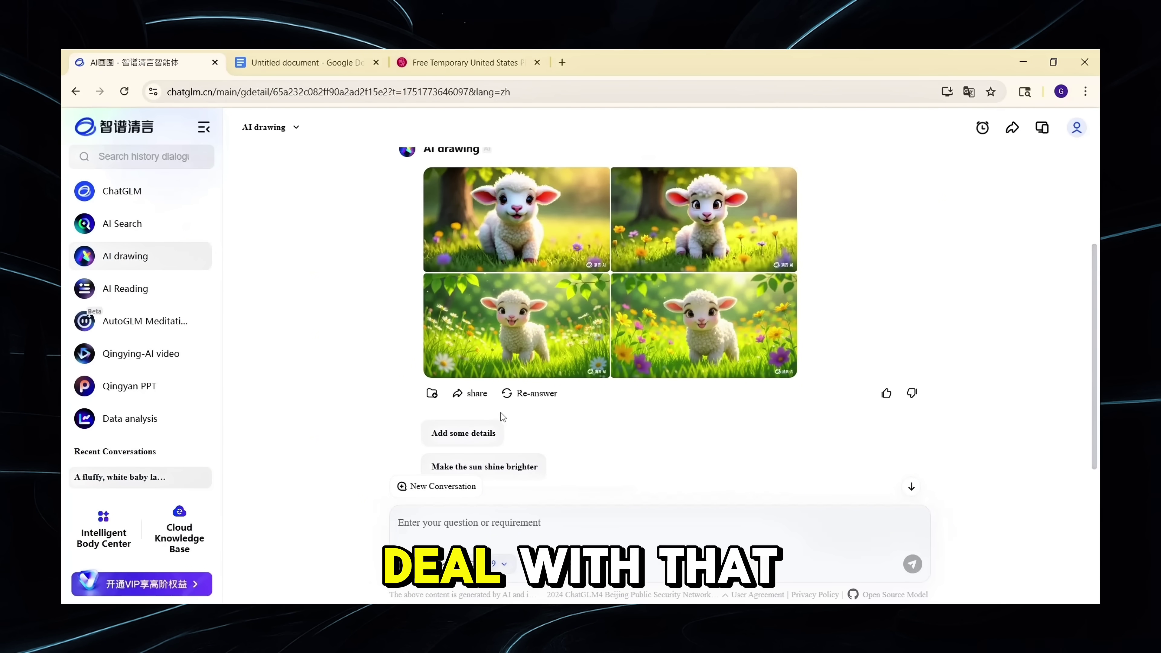
{"action": "left_click", "coordinate": [486, 446]}
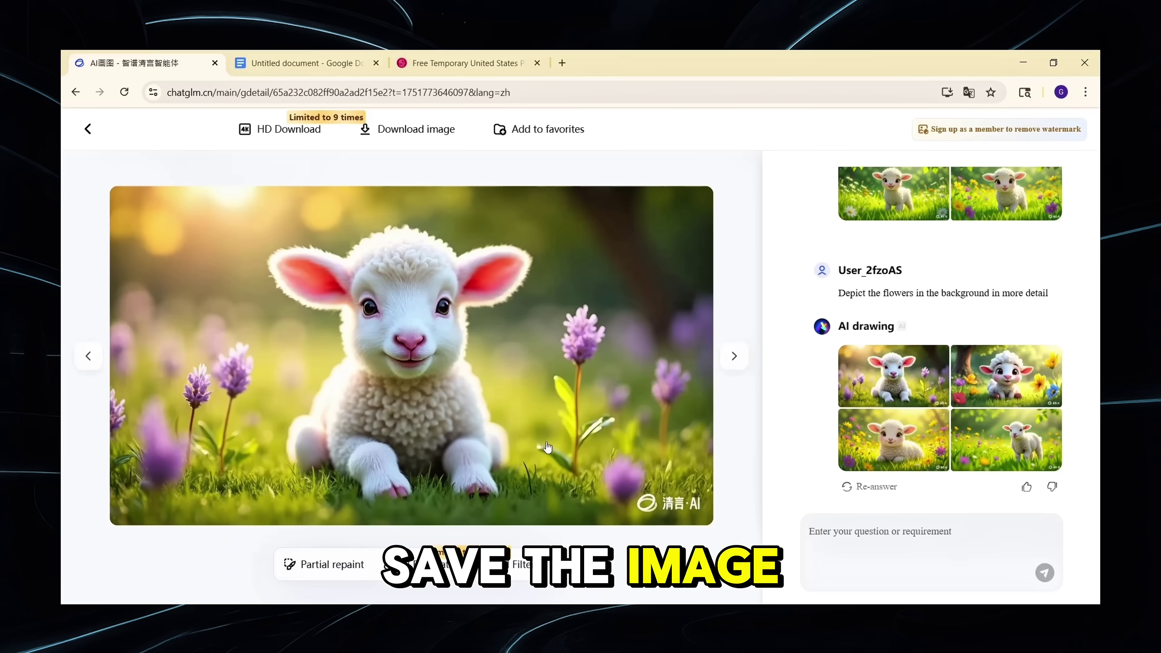
- Return to the lamb sitting among flowers and download it in HD and standard versions
{"action": "left_click", "coordinate": [734, 356]}
{"action": "left_click", "coordinate": [732, 356]}
{"action": "left_click", "coordinate": [732, 356]}
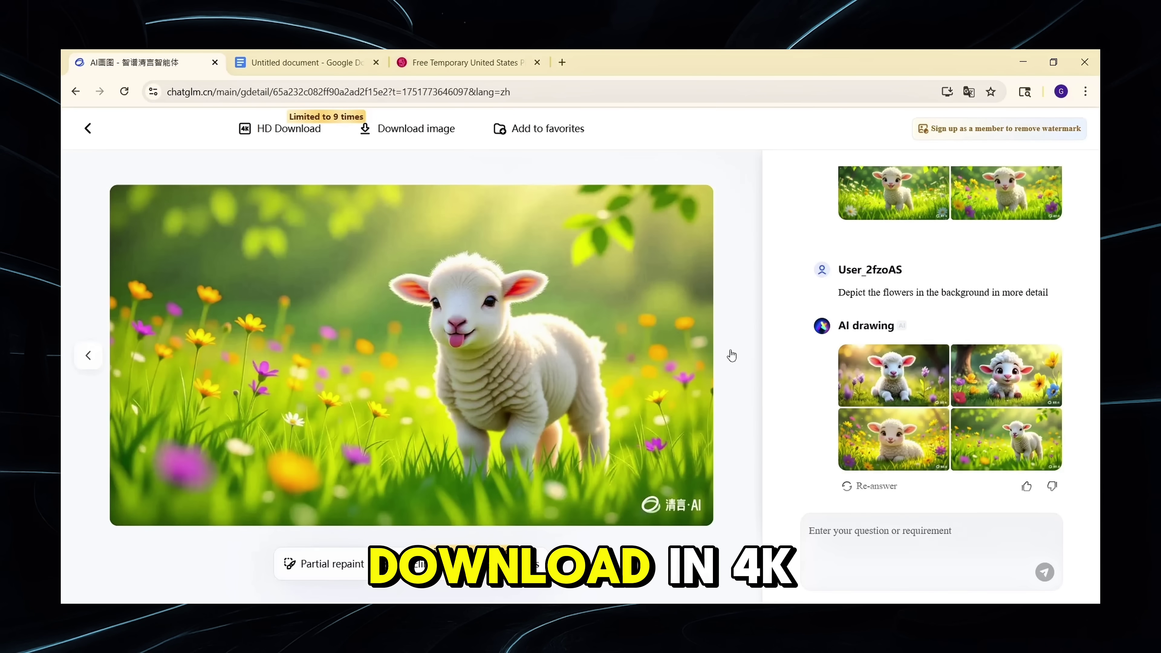
{"action": "left_click", "coordinate": [88, 355]}
{"action": "left_click", "coordinate": [89, 355]}
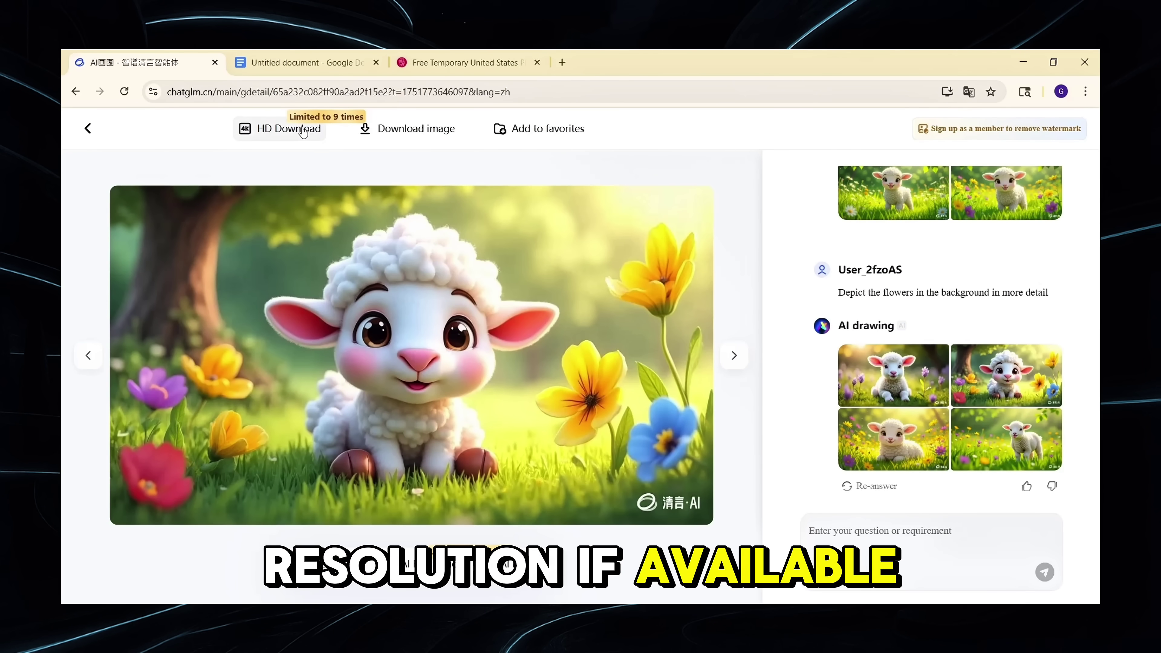
{"action": "left_click", "coordinate": [277, 131]}
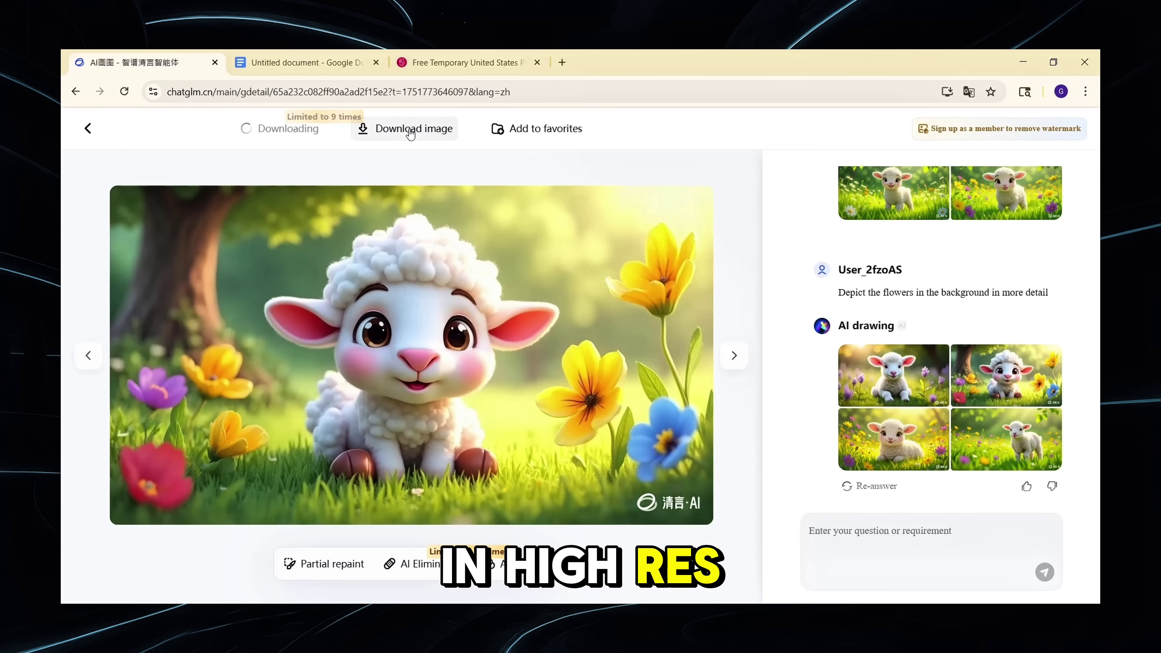
{"action": "left_click", "coordinate": [389, 131]}
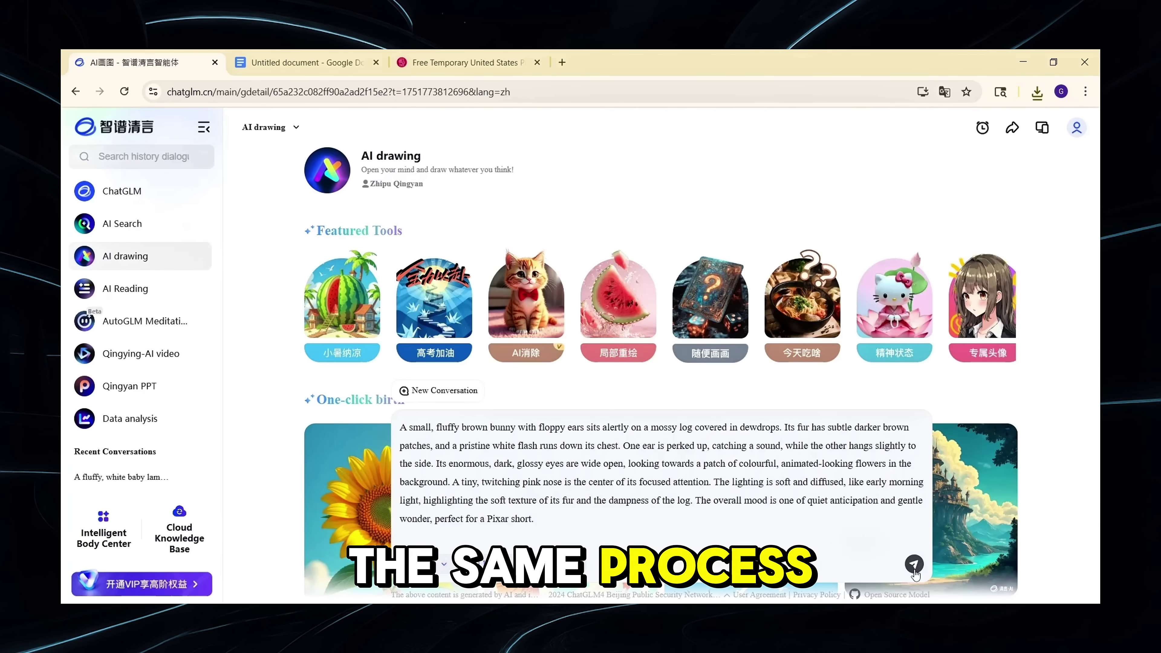
- Generate the brown bunny-on-a-log images, download the first one, then send the calf prompt
{"action": "left_click", "coordinate": [914, 566]}
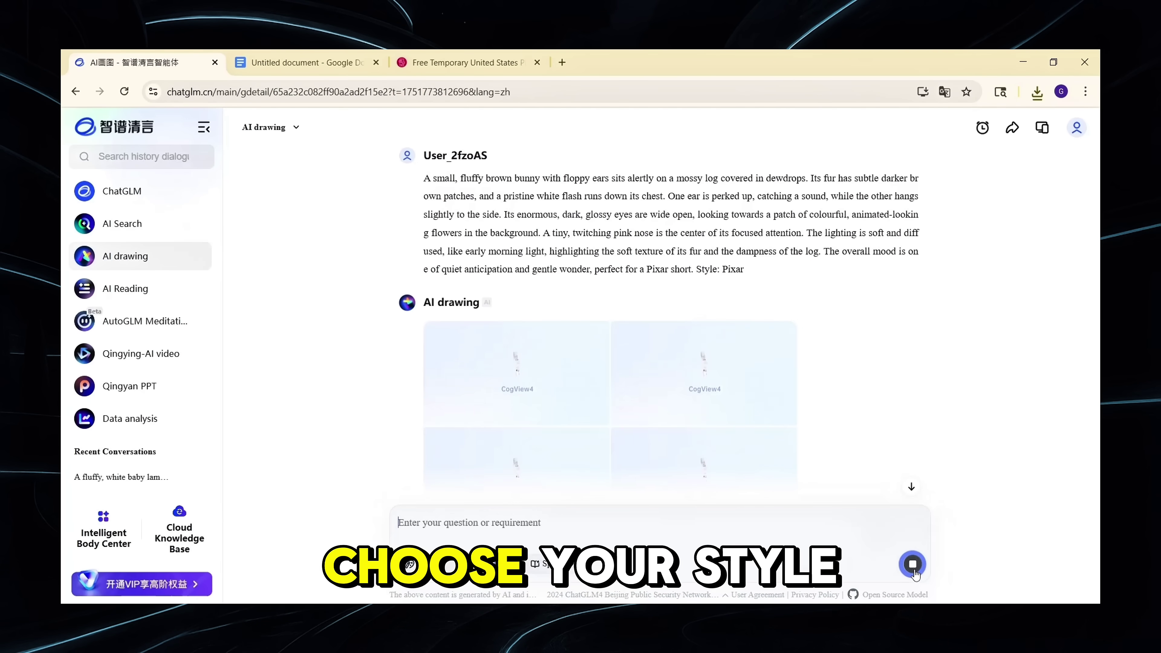
{"action": "left_click", "coordinate": [534, 353]}
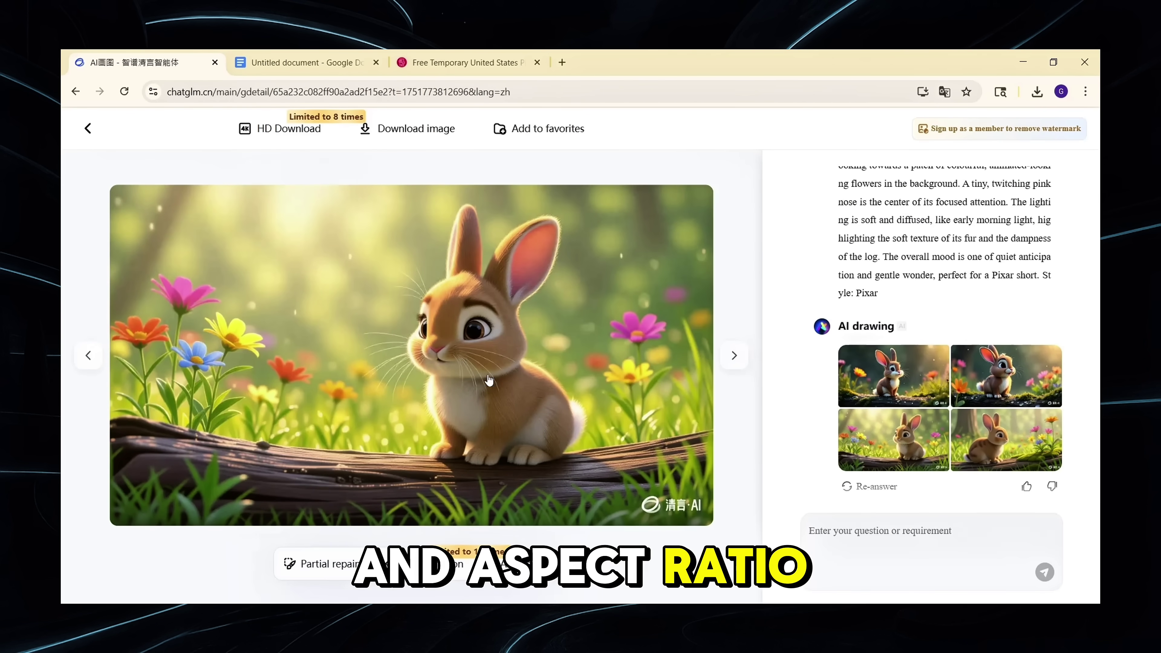
{"action": "left_click", "coordinate": [389, 129]}
{"action": "left_click", "coordinate": [735, 355]}
{"action": "left_click", "coordinate": [88, 129]}
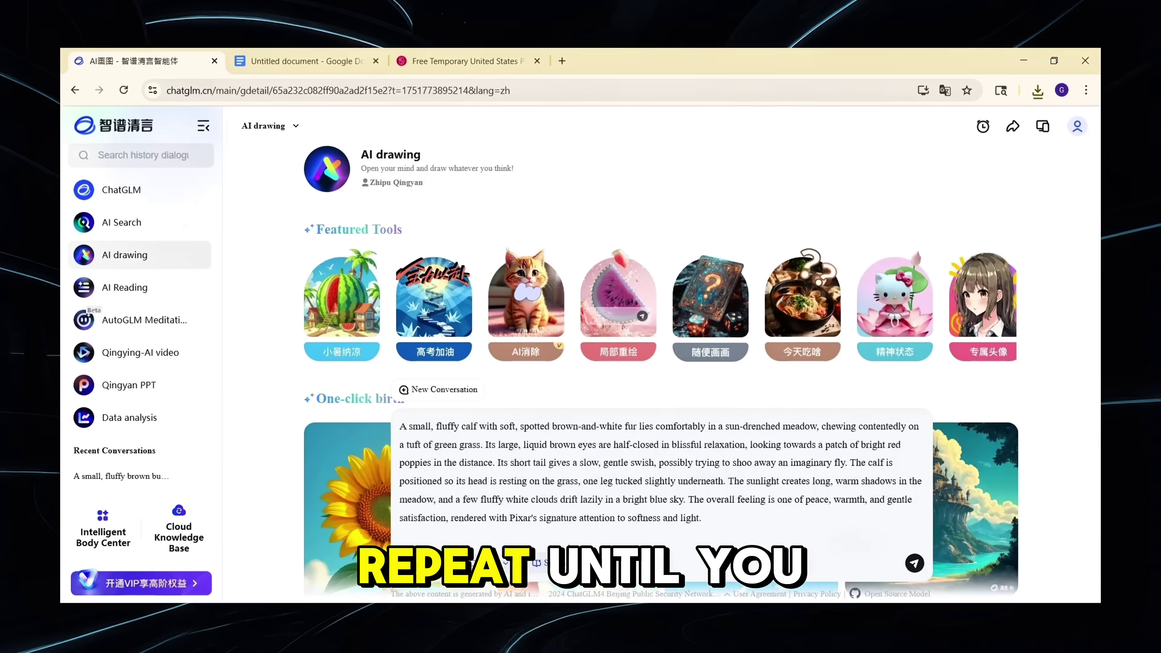
{"action": "left_click", "coordinate": [913, 563]}
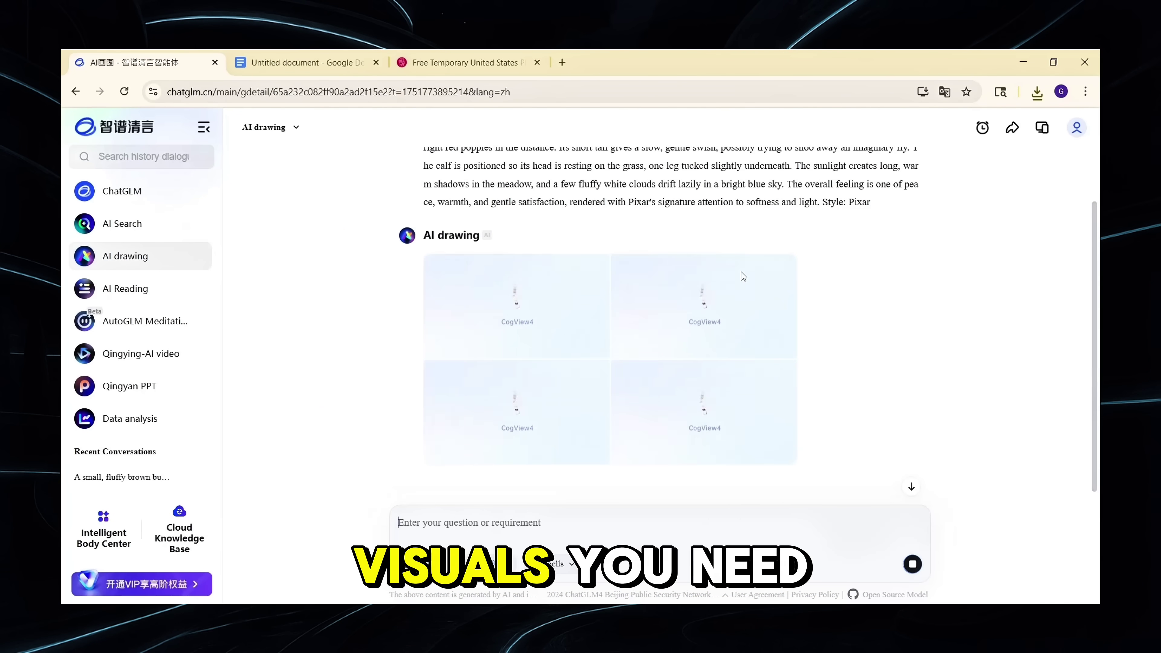
- Browse the four calf images and HD-download the chosen smiling calf in the poppy meadow
{"action": "left_click", "coordinate": [731, 297]}
{"action": "left_click", "coordinate": [734, 356]}
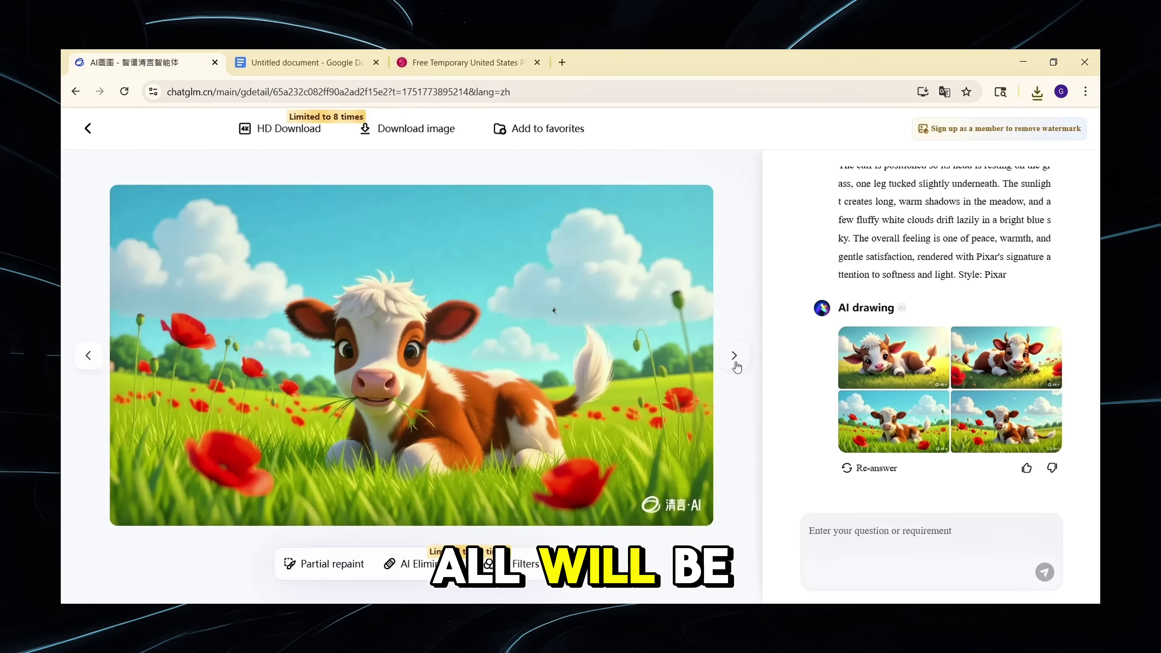
{"action": "left_click", "coordinate": [734, 356]}
{"action": "left_click", "coordinate": [88, 355]}
{"action": "left_click", "coordinate": [89, 354]}
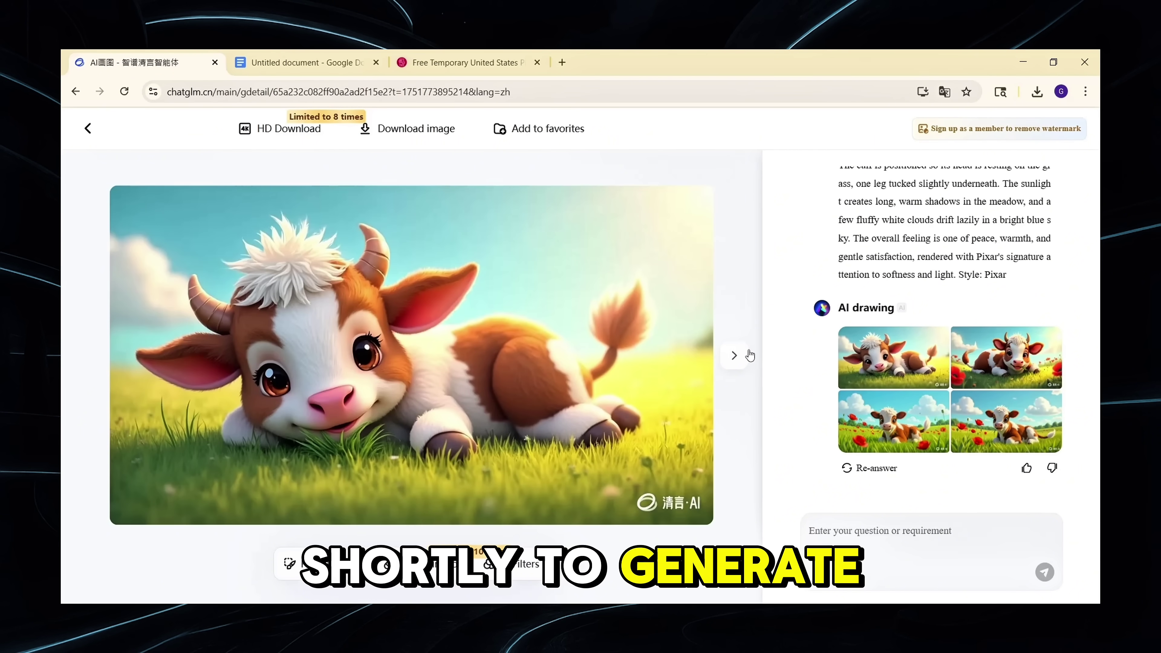
{"action": "left_click", "coordinate": [734, 355]}
{"action": "left_click", "coordinate": [296, 124]}
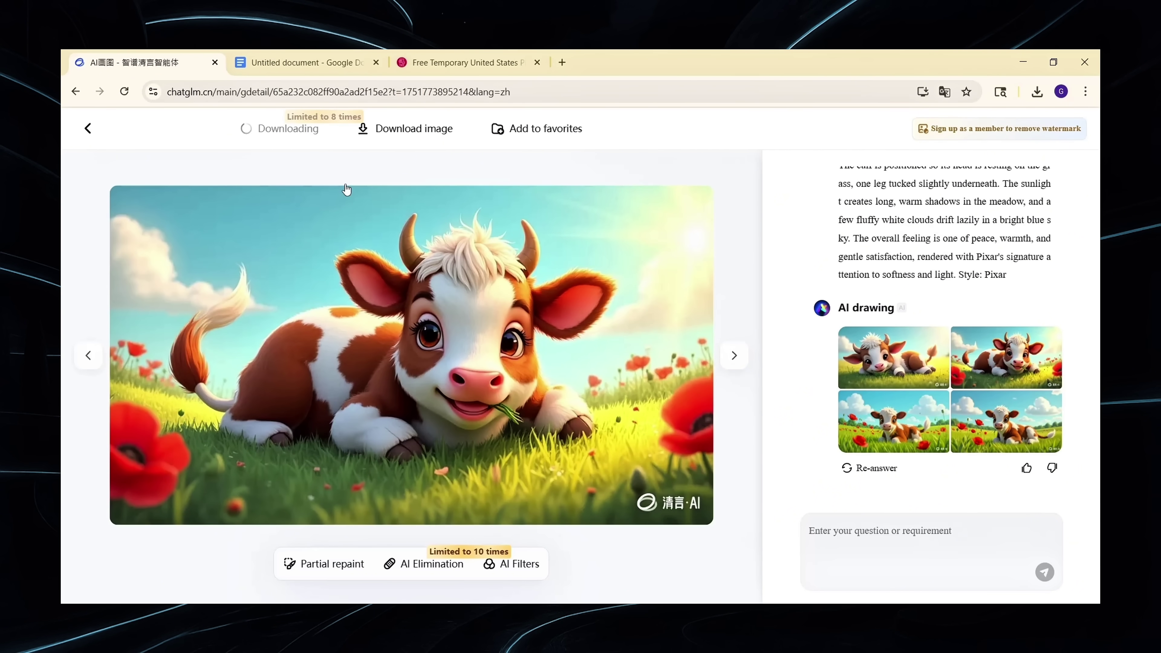
- Return from the large image view to the chat and reach the Qingying AI video feature
{"action": "left_click", "coordinate": [89, 129]}
{"action": "scroll", "coordinate": [57, 311], "scroll_direction": "down", "scroll_amount": 1}
{"action": "left_click", "coordinate": [57, 308]}
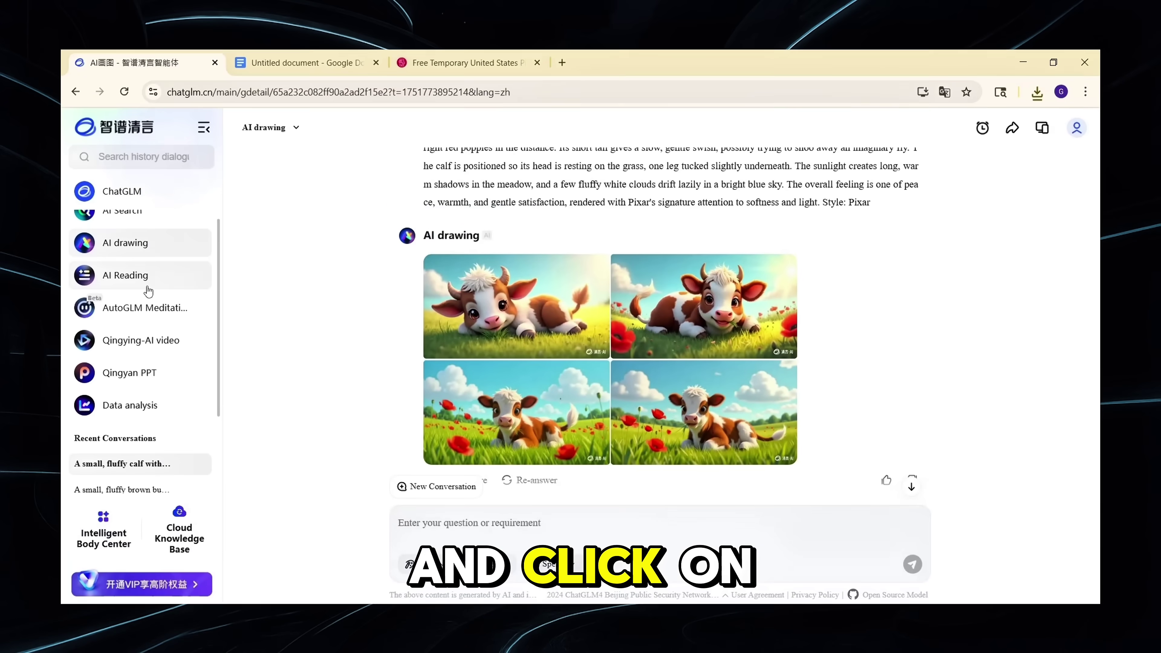
{"action": "scroll", "coordinate": [148, 291], "scroll_direction": "down", "scroll_amount": 1}
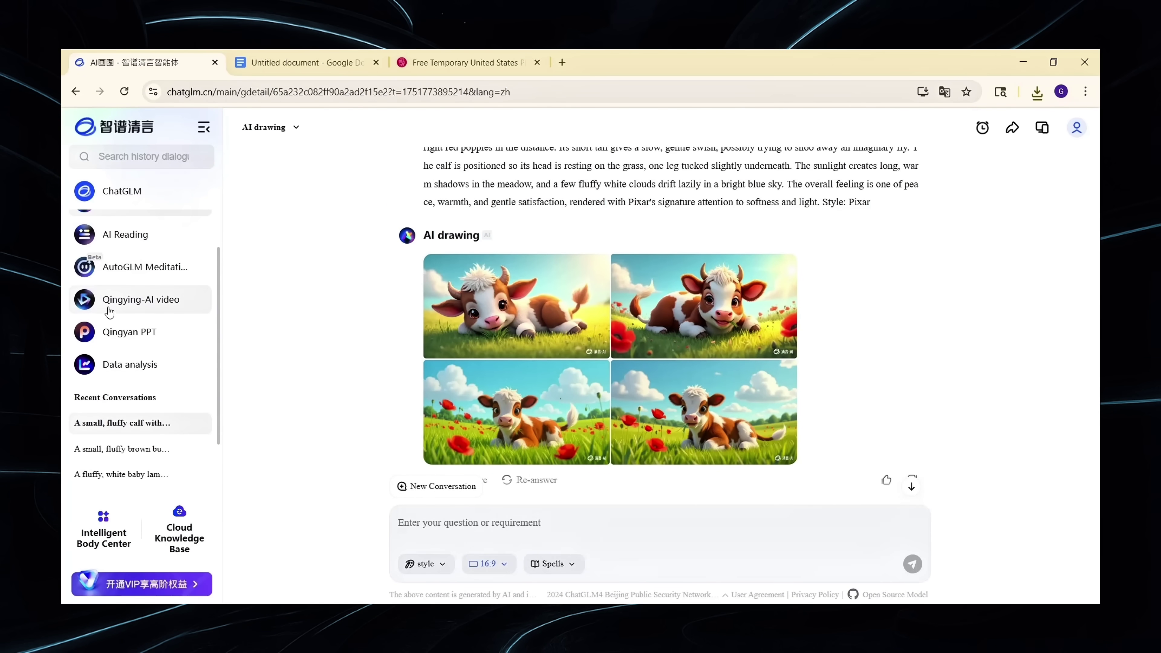
- On the Qingying AI video page, upload the cropped calf image to animate as a sleepy calf in grass
{"action": "left_click", "coordinate": [134, 301]}
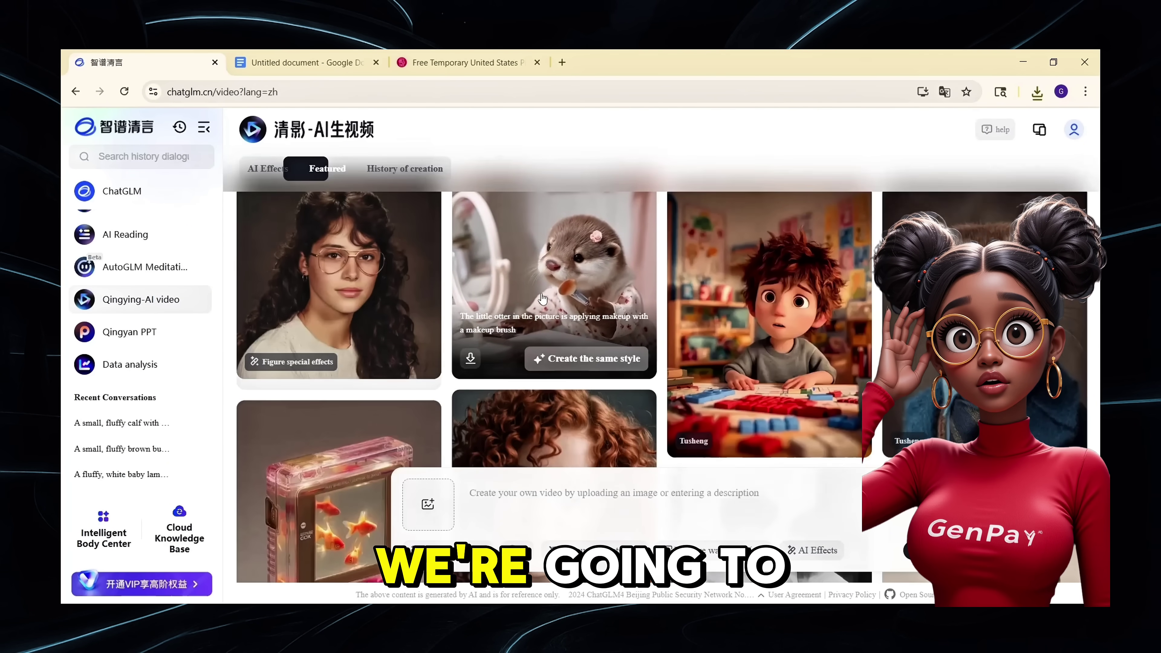
{"action": "scroll", "coordinate": [542, 298], "scroll_direction": "down", "scroll_amount": 3}
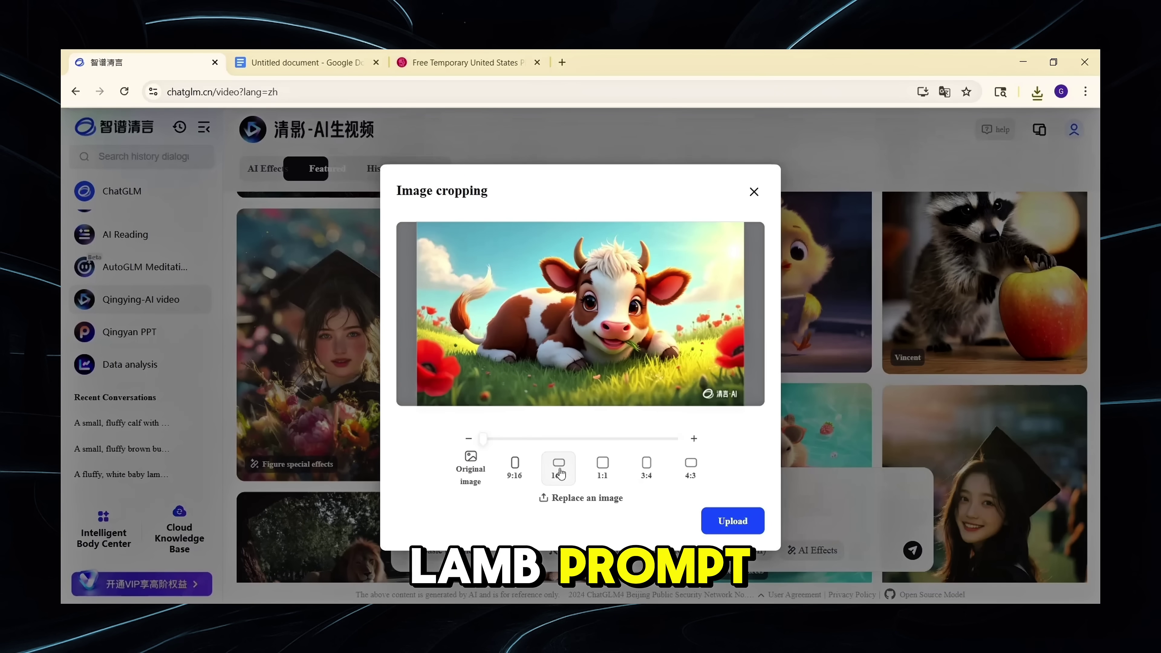
{"action": "left_click", "coordinate": [741, 522]}
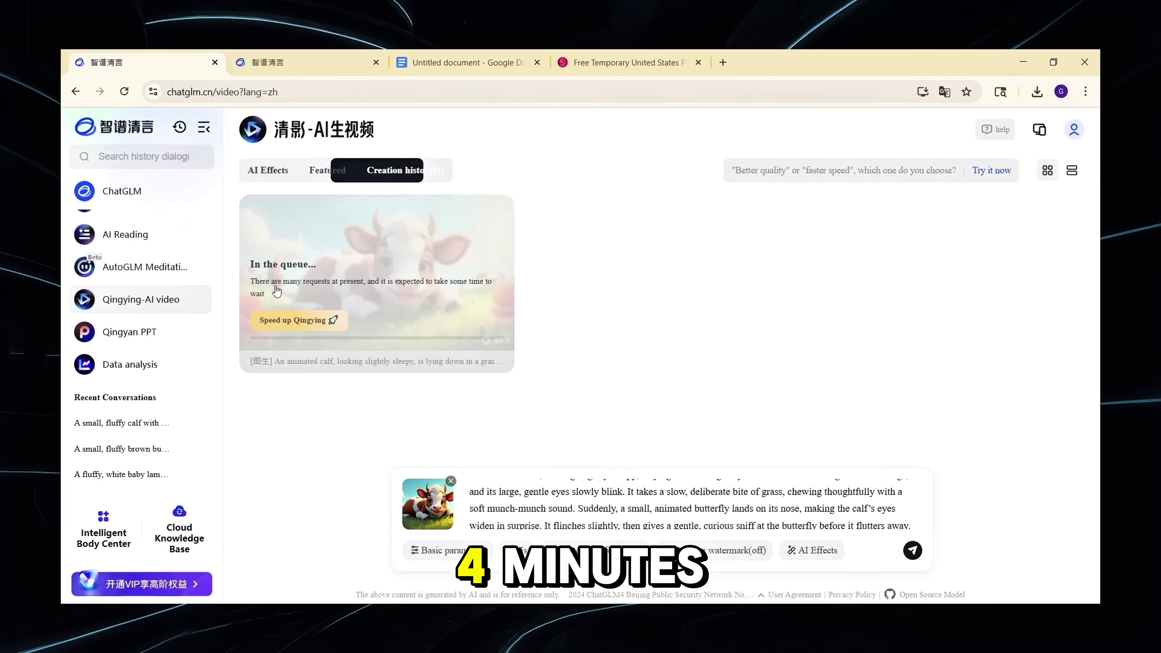
- Check the finished calf clip in Creation History and load the yellow duckling picture for cropping
{"action": "scroll", "coordinate": [277, 291], "scroll_direction": "up", "scroll_amount": 5}
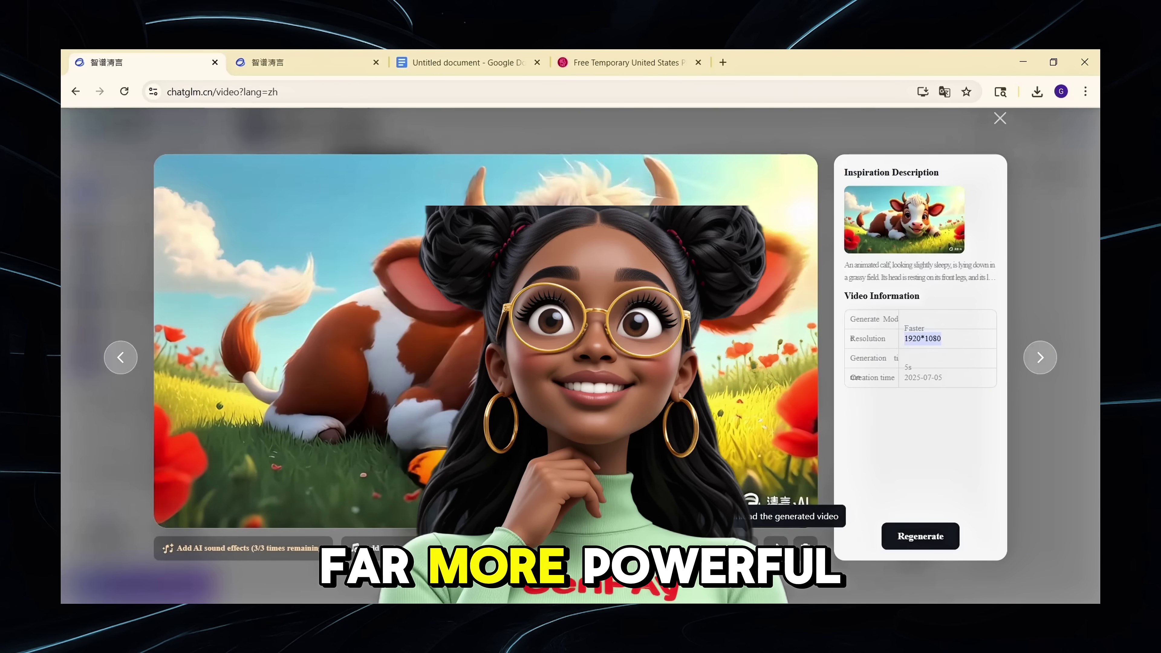
{"action": "mouse_move", "coordinate": [238, 551]}
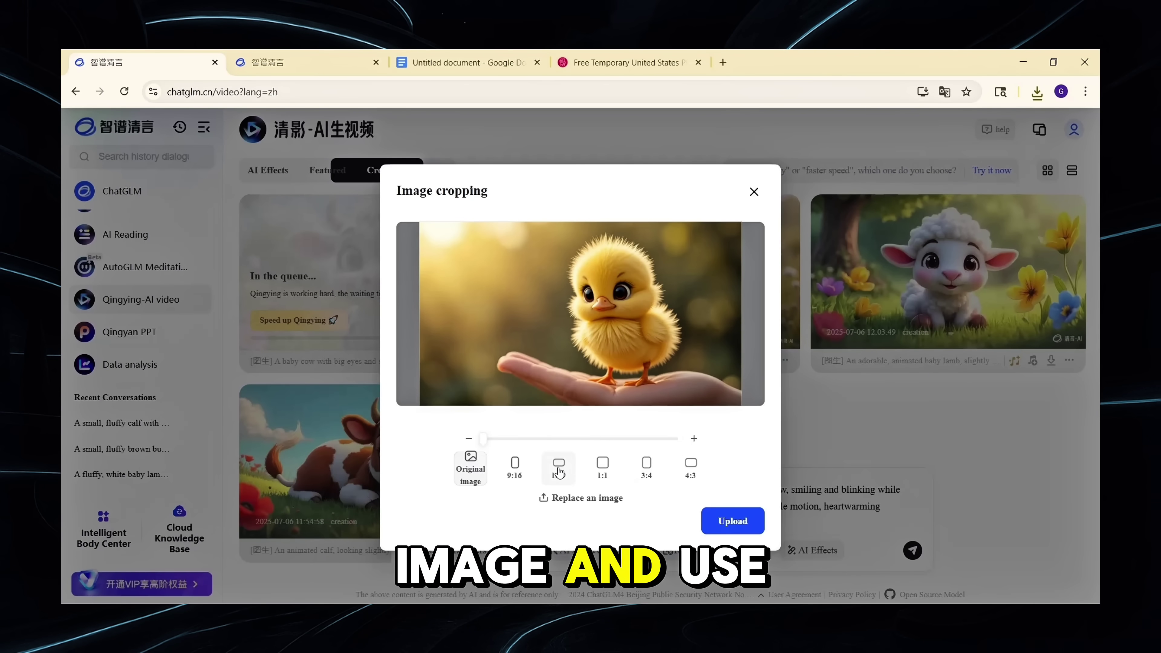
- Upload the duckling image with its pasted animation prompt and download the finished duckling-on-a-hand video
{"action": "left_click", "coordinate": [733, 521]}
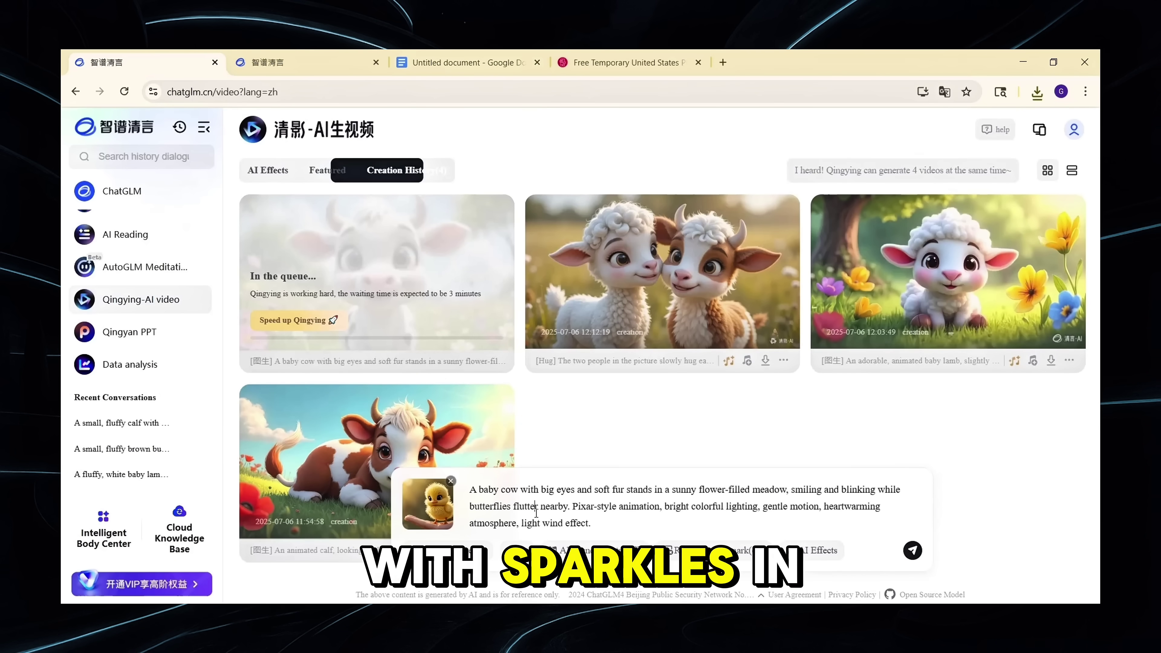
{"action": "type", "text": "\"A fluffy yellow duckling standing gently on a human hand, blinking slowly and tilting its head with curiosity. The breeze fluffs its feathers as it softly quacks. Photorealistic cartoon animation, soft golden lighting, 3D rendering, peaceful and cute vibe.\""}
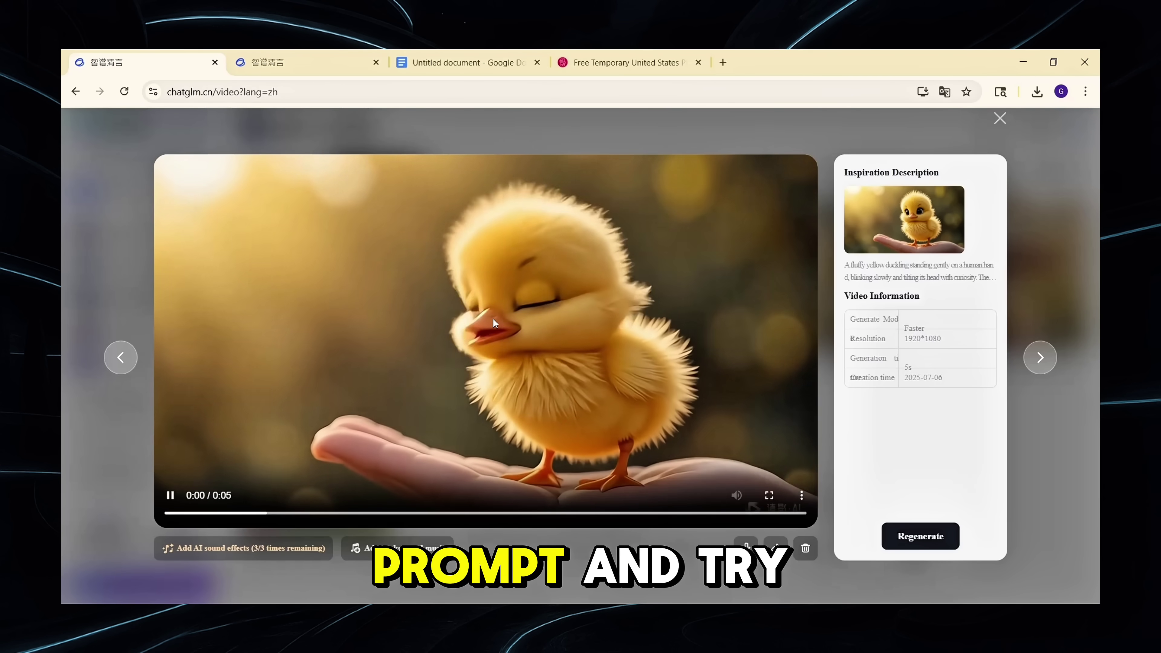
{"action": "left_click", "coordinate": [746, 547]}
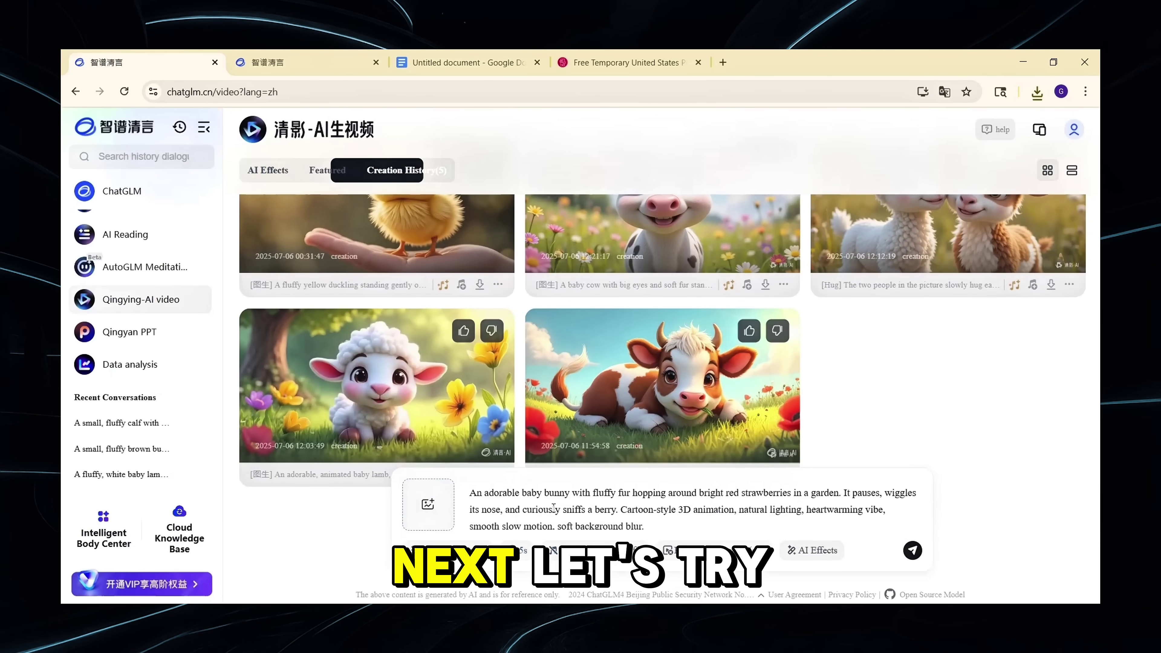
- Submit the baby-bunny strawberry-garden prompt as text-to-video and watch the 5-second 1280×720 clip full screen
{"action": "key", "text": "ctrl+a"}
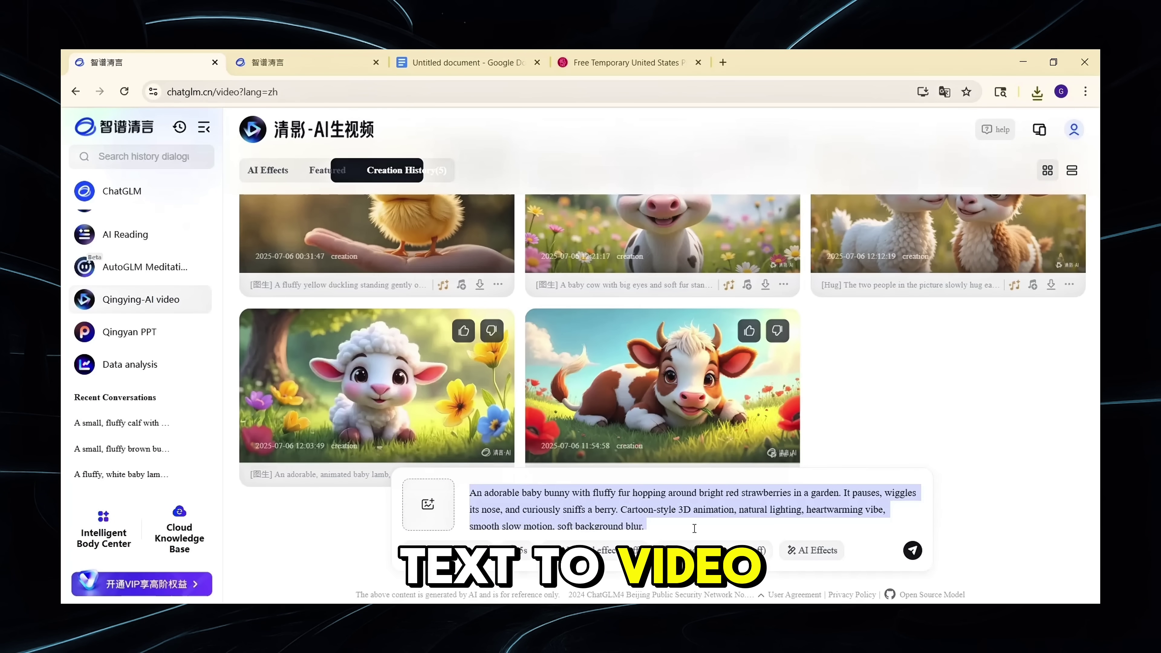
{"action": "left_click", "coordinate": [913, 551]}
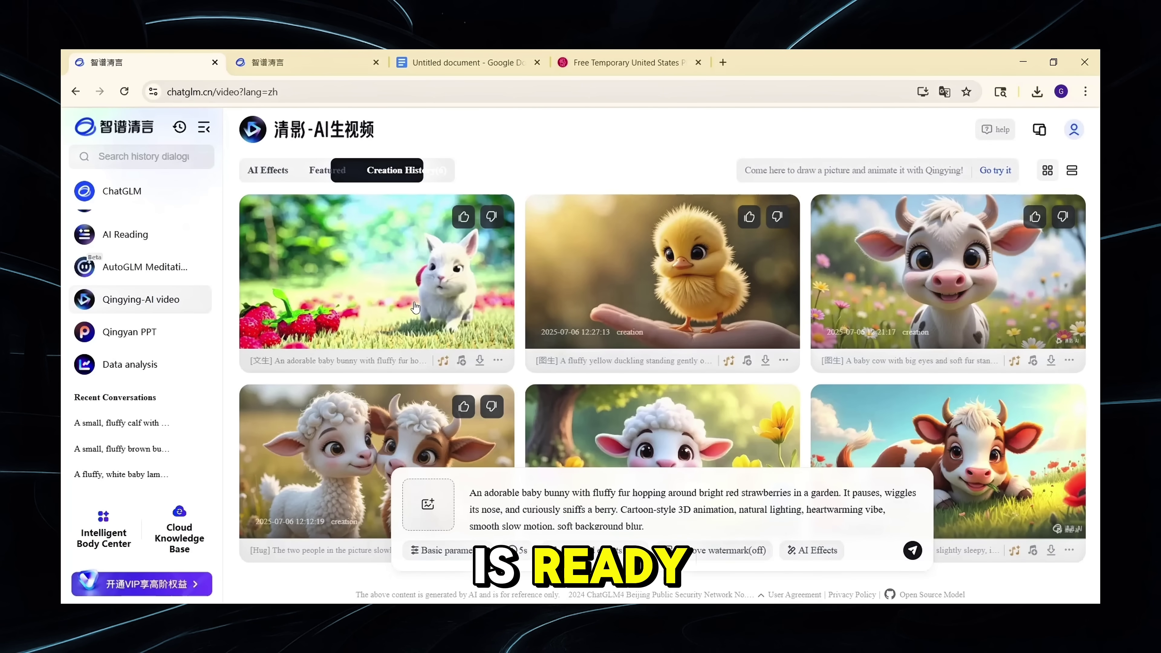
{"action": "left_click", "coordinate": [412, 303]}
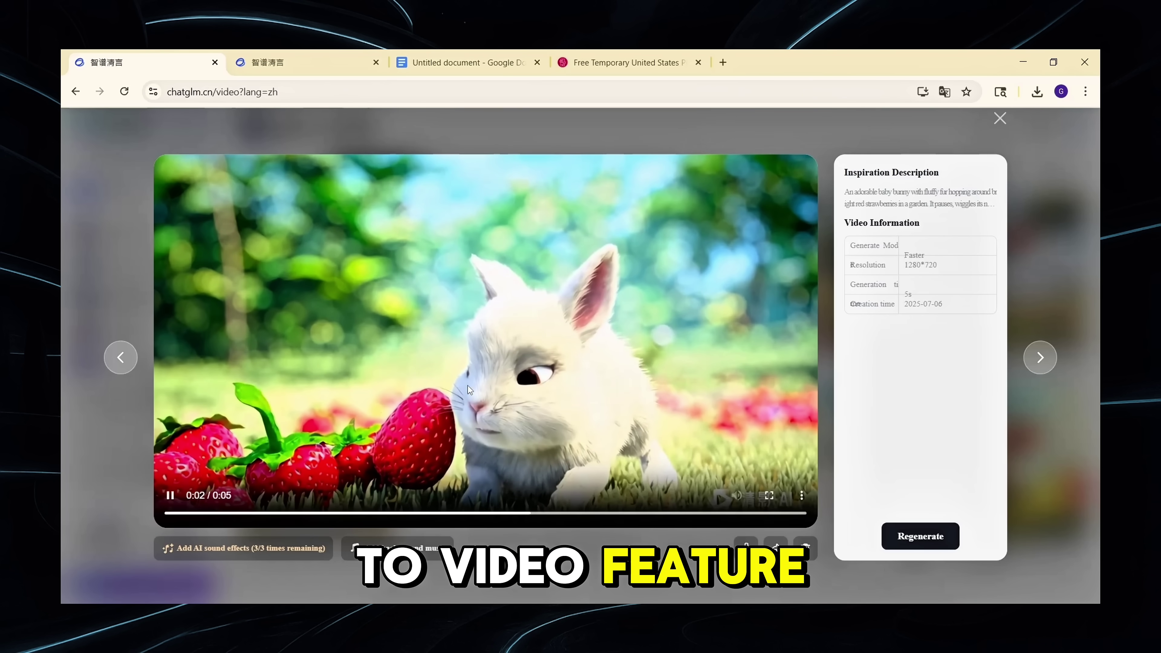
{"action": "left_click", "coordinate": [769, 495]}
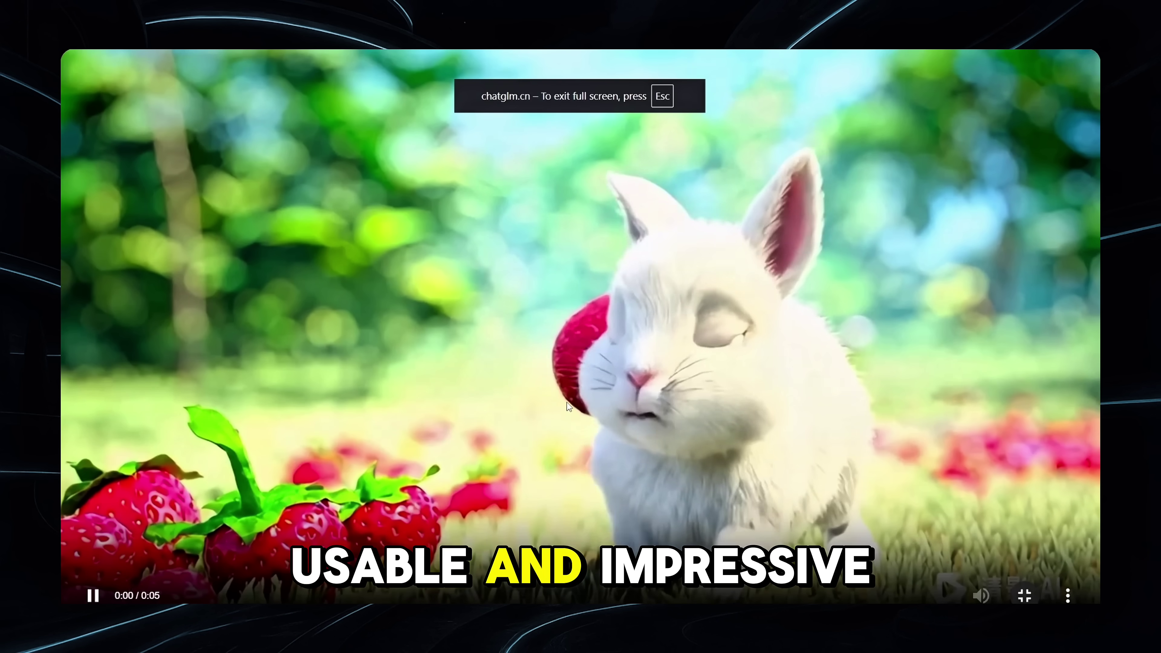